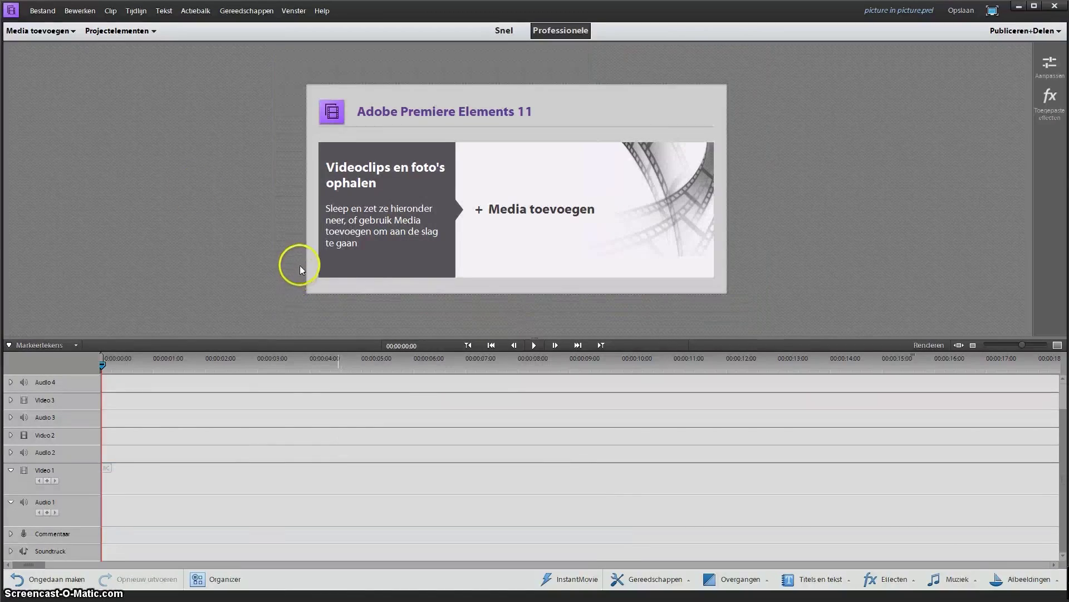
Place 00284.MTS at the start of Video 1 and 00180.MTS on Video 3.
left_click(108, 32)
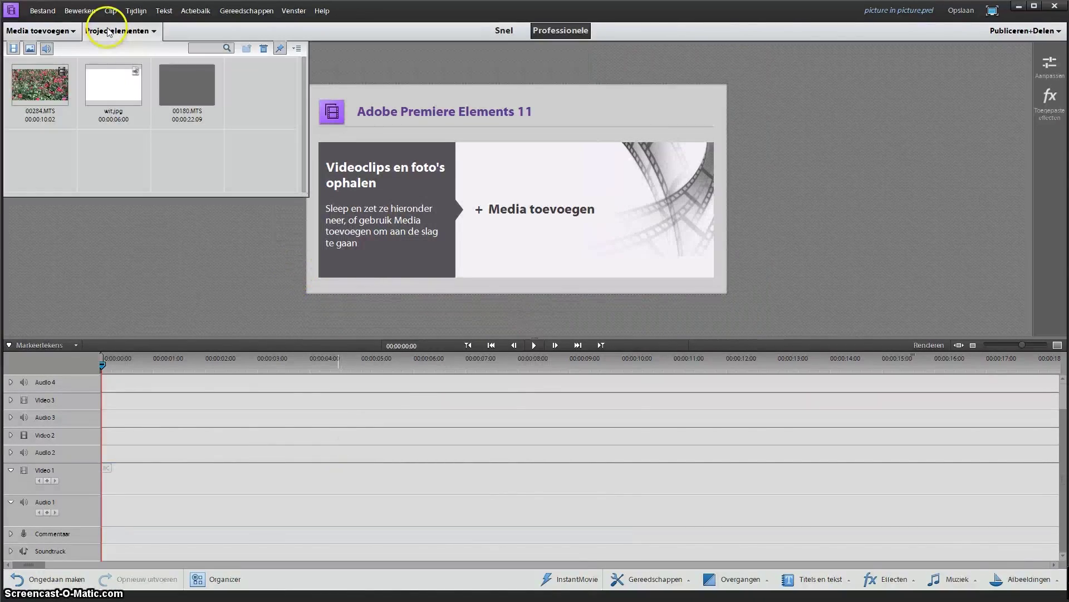
left_click(47, 76)
left_click(45, 80)
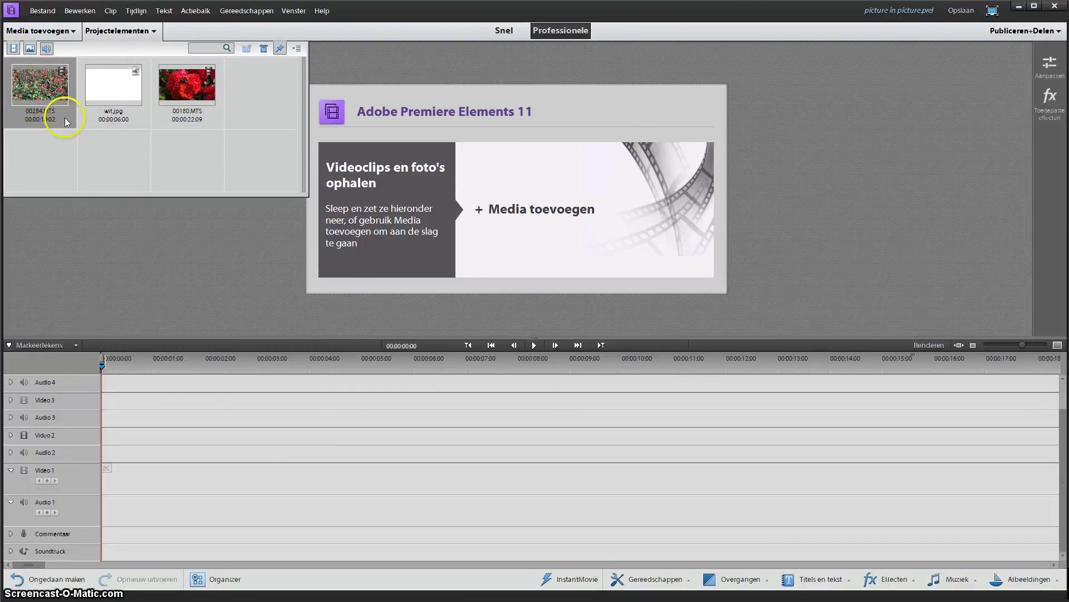
mouse_move(77, 150)
left_mouse_down()
mouse_move(136, 498)
mouse_move(95, 498)
left_mouse_up()
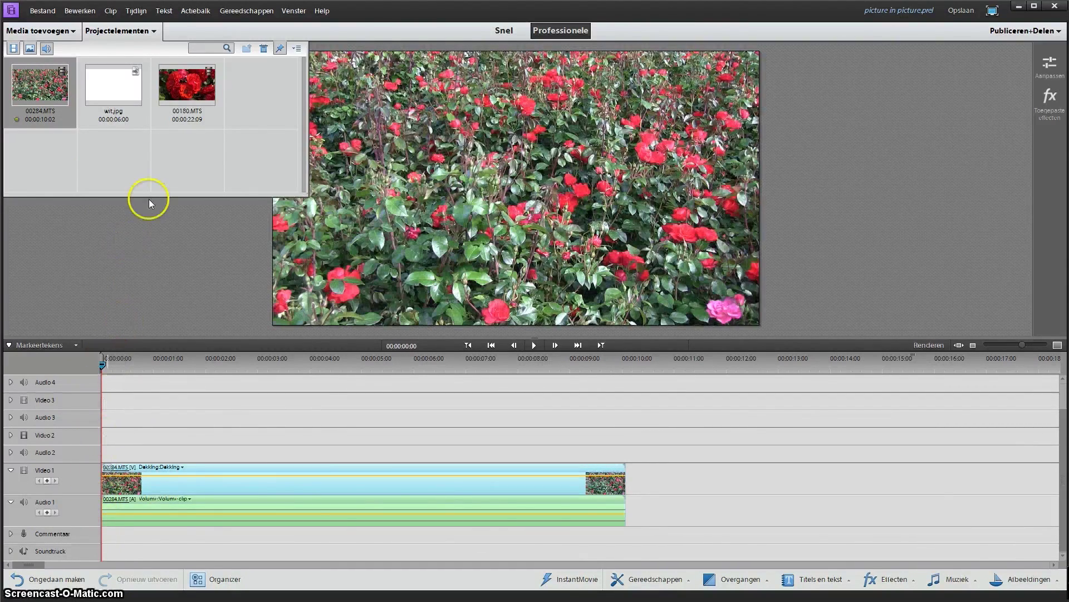
left_click(176, 88)
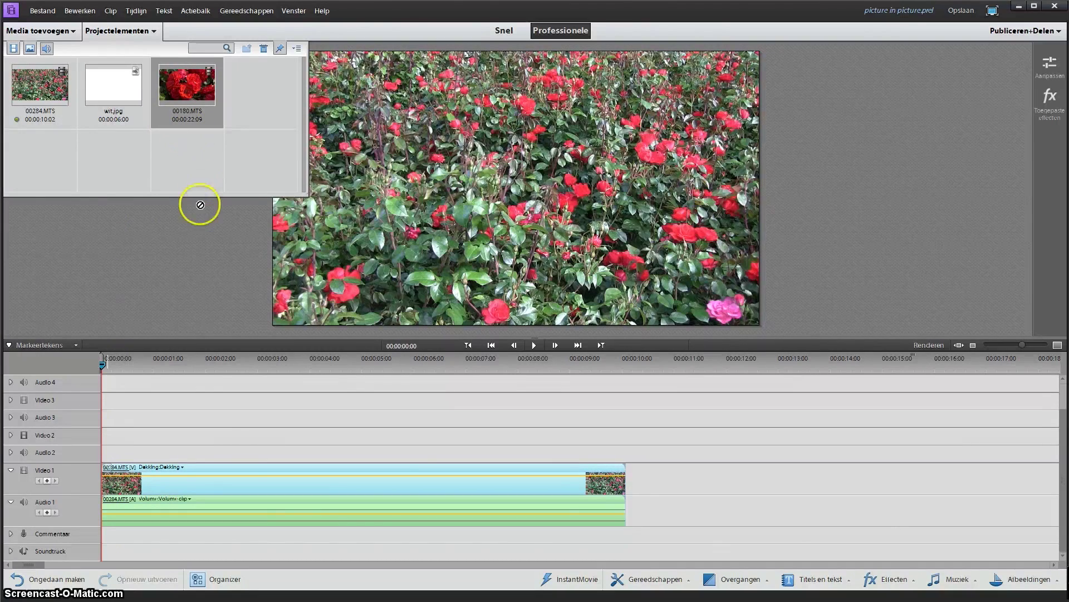
mouse_move(199, 403)
left_mouse_down()
mouse_move(202, 416)
mouse_move(101, 403)
left_mouse_up()
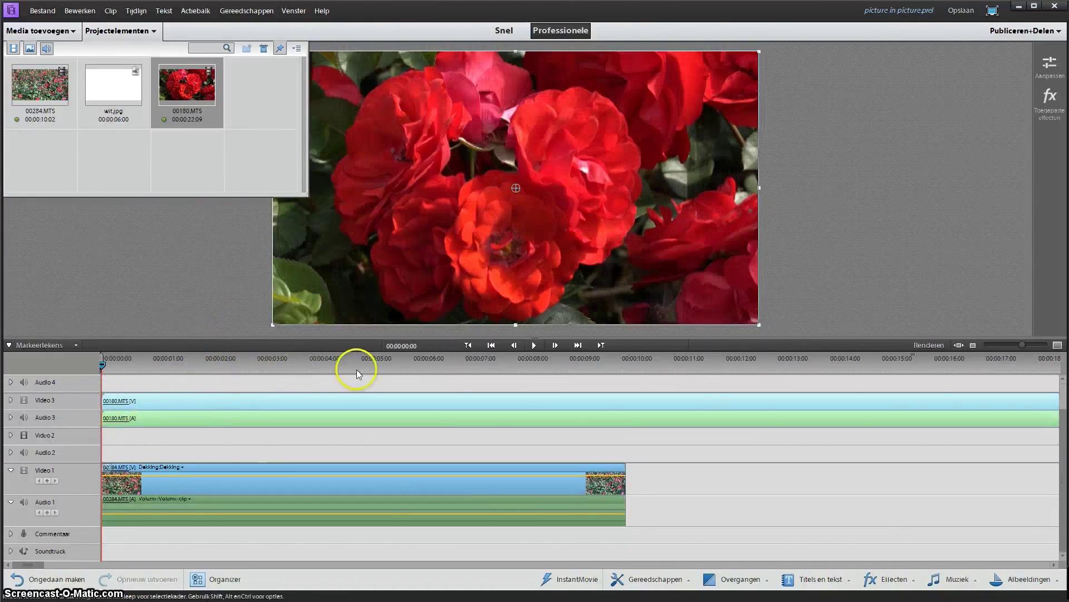
Split 00180.MTS at 00:00:10:02, where 00284.MTS ends, and delete the leftover end.
left_click(489, 397)
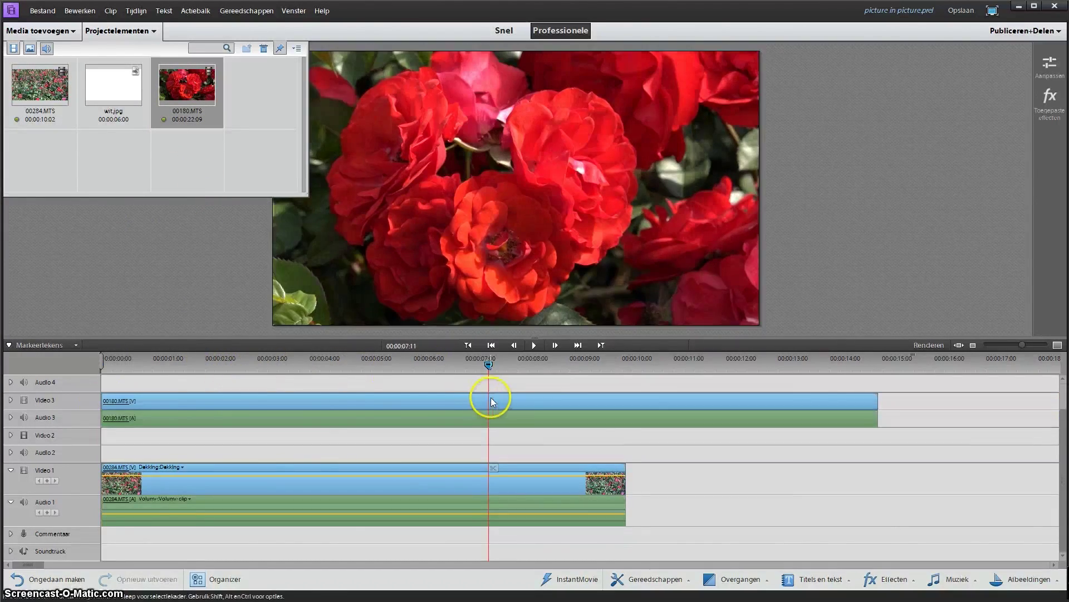
left_click(625, 369)
left_click(626, 366)
left_click(633, 466)
left_click(664, 401)
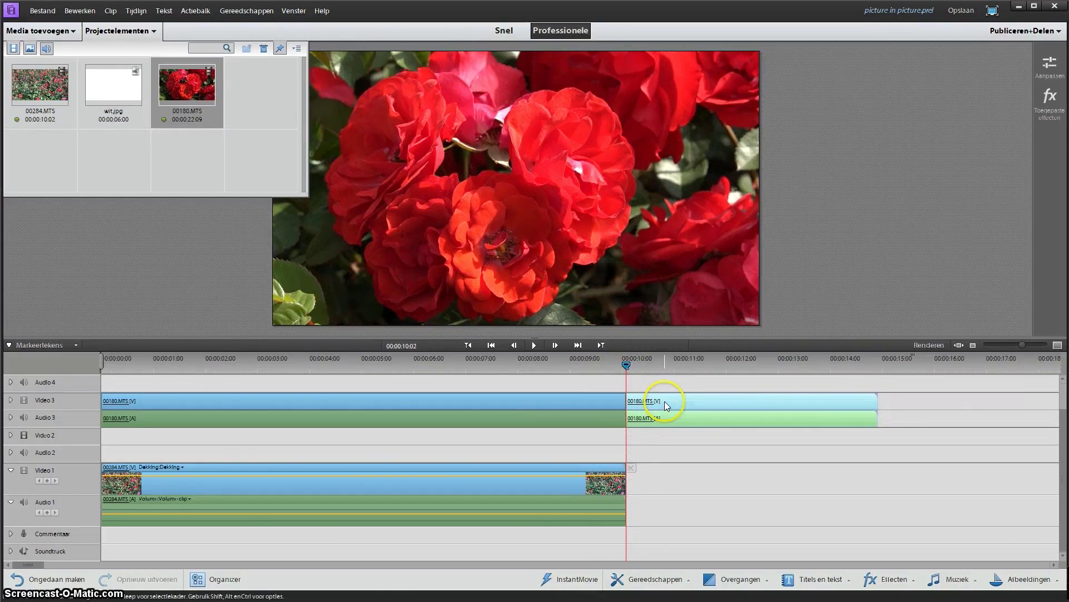
key("Delete")
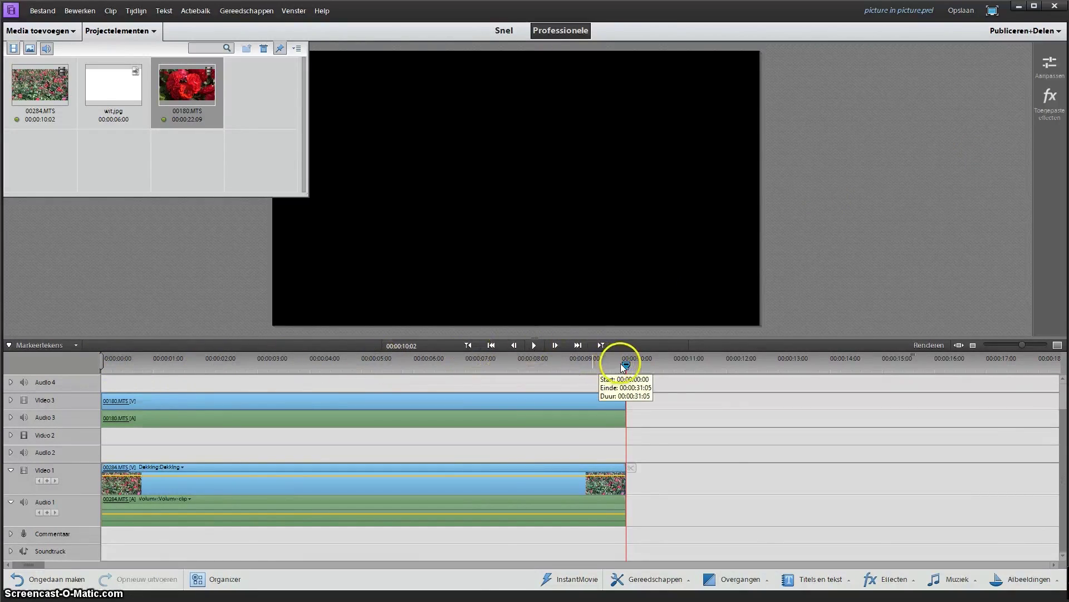
Return the playhead to the timeline start and select the 00180.MTS clip on Video 3.
left_click(450, 365)
left_click_drag(450, 365, 49, 366)
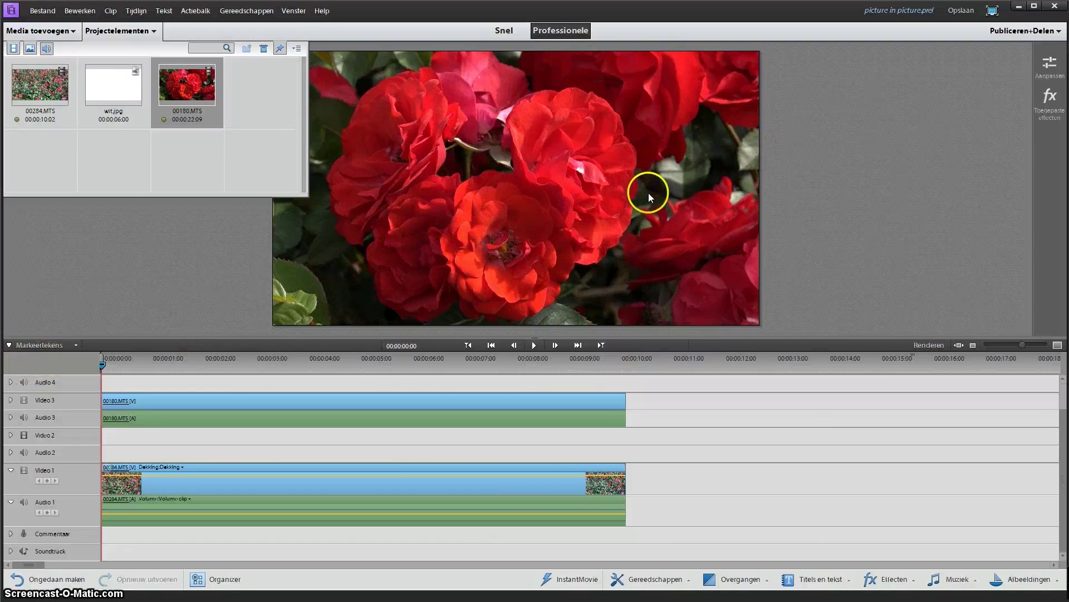
left_click(512, 401)
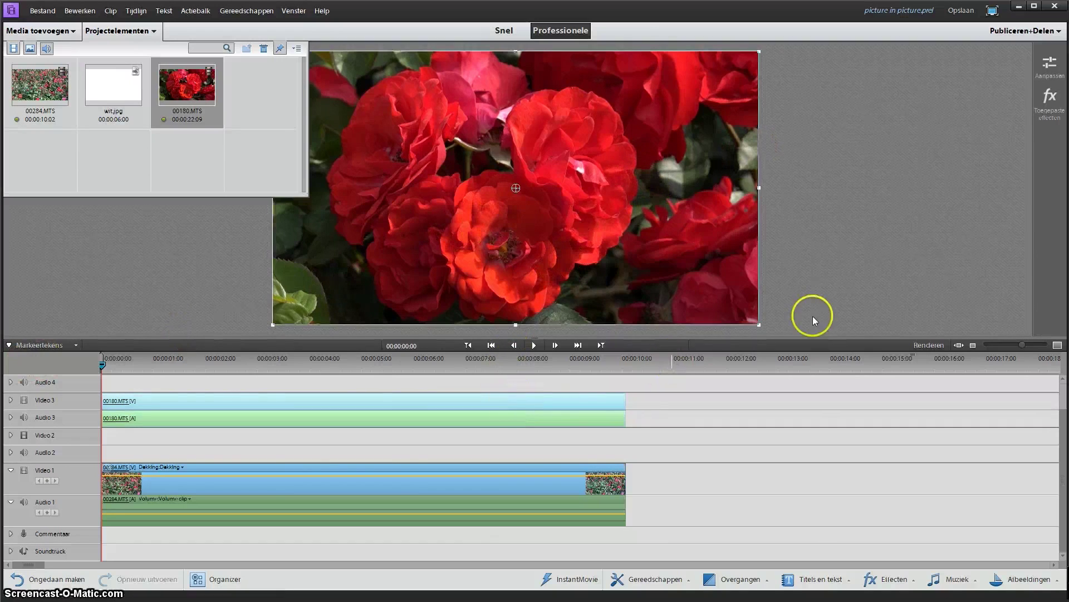
In Beweging, set the 00180.MTS rose clip's Schalen to 36 and Positie to 1500, 800.
left_click(1049, 99)
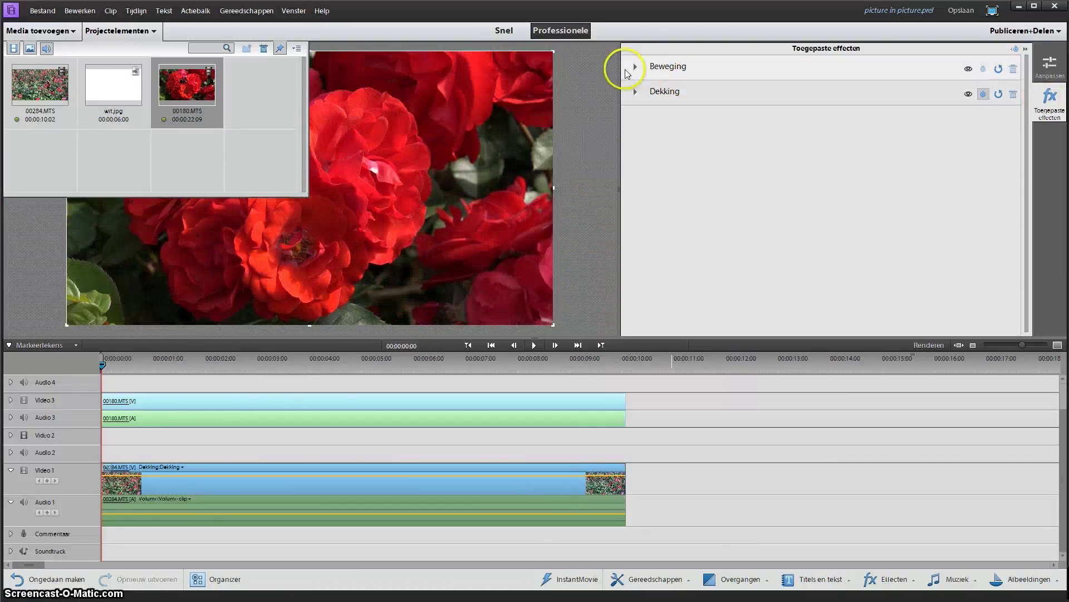
left_click(636, 67)
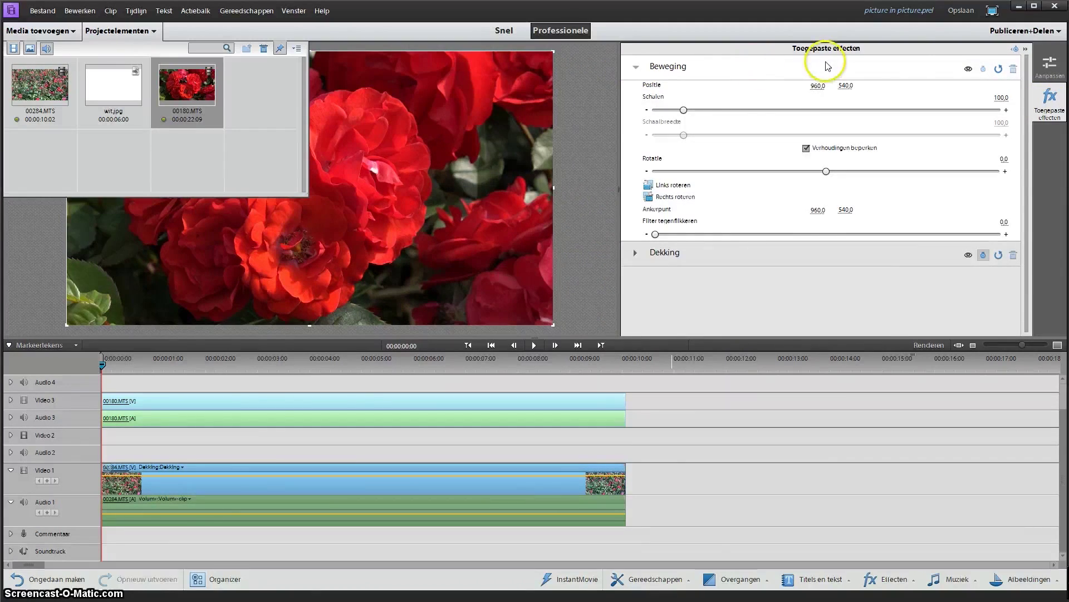
left_click(1013, 50)
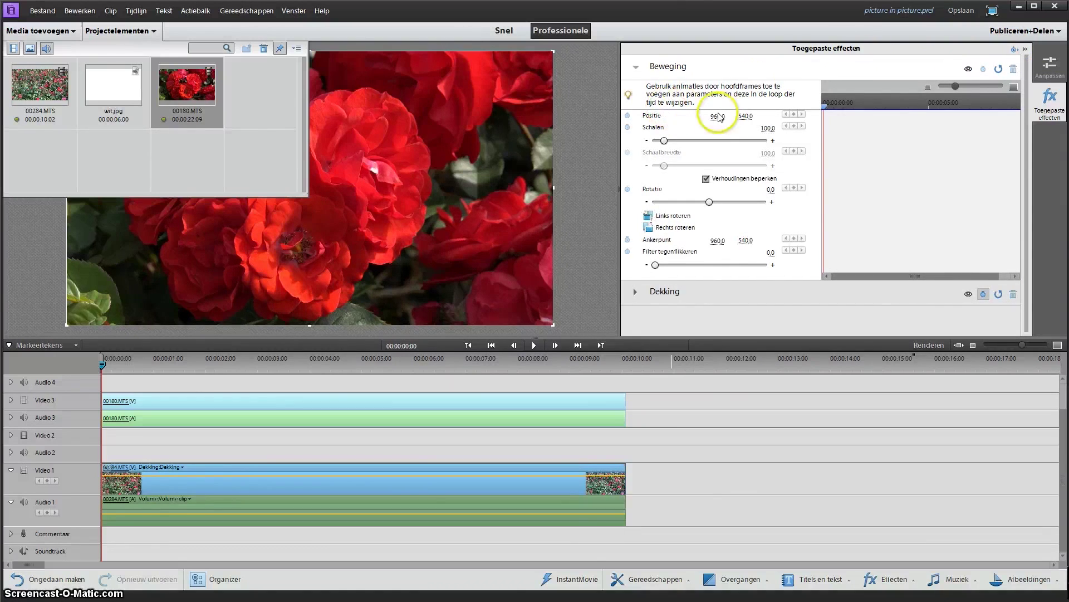
left_click(767, 128)
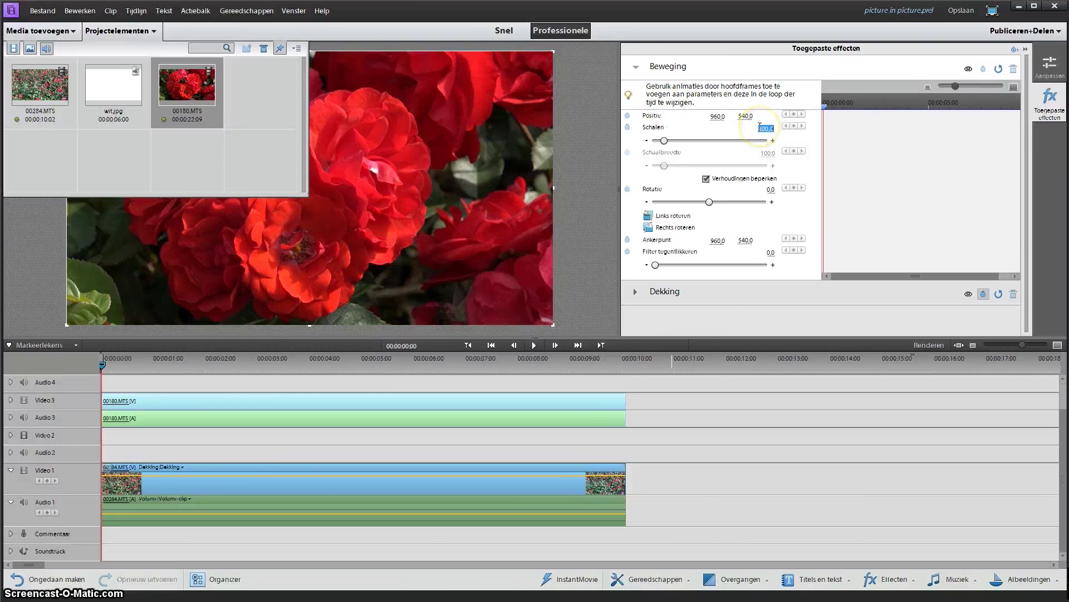
type("36")
key("Return")
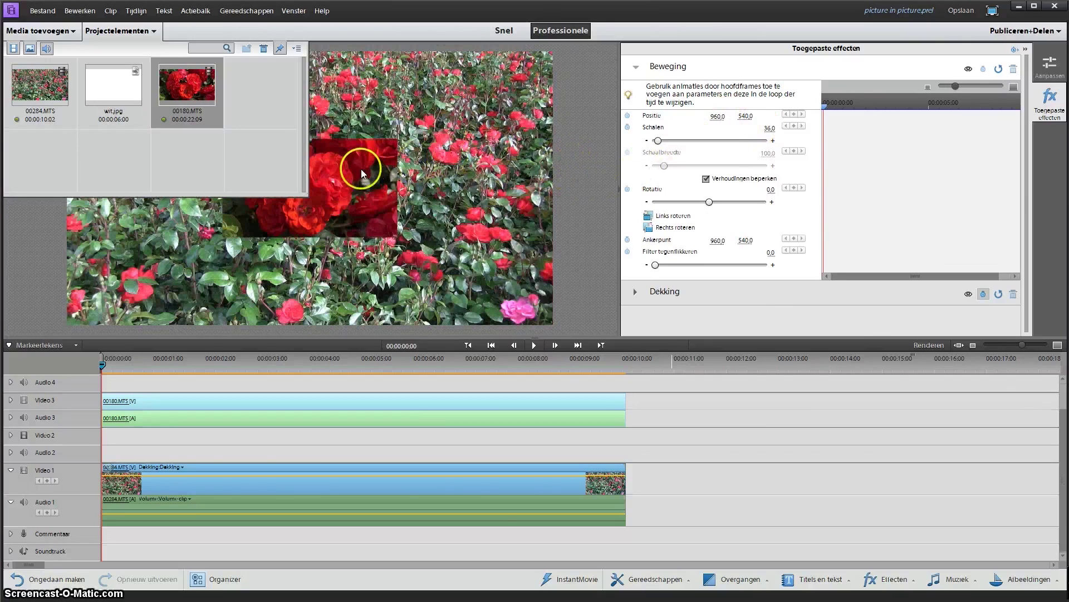
left_click(720, 116)
type("00")
left_click(745, 116)
type("800")
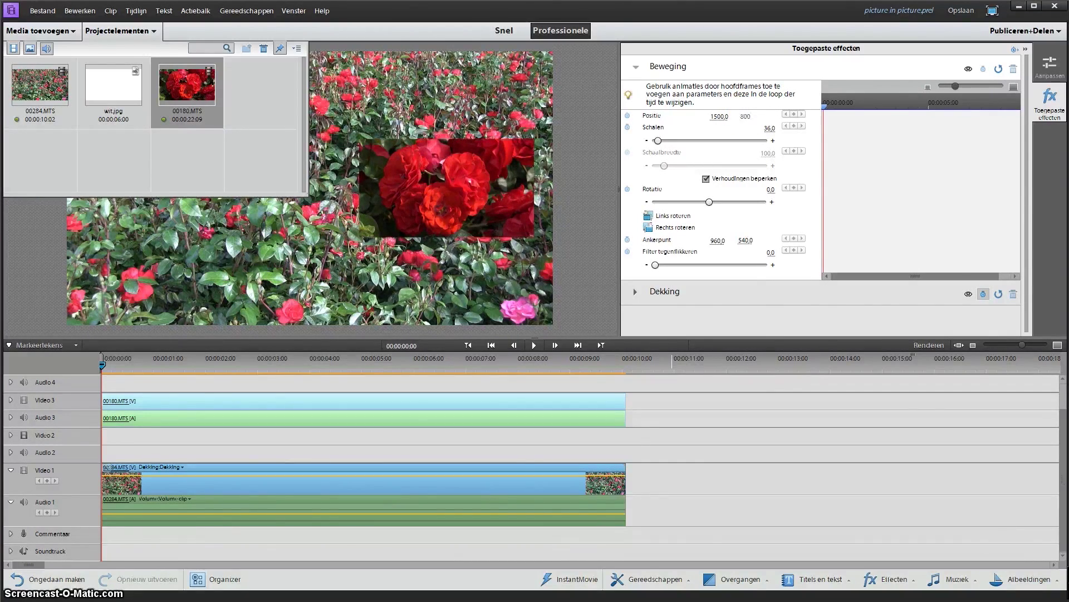
key("Return")
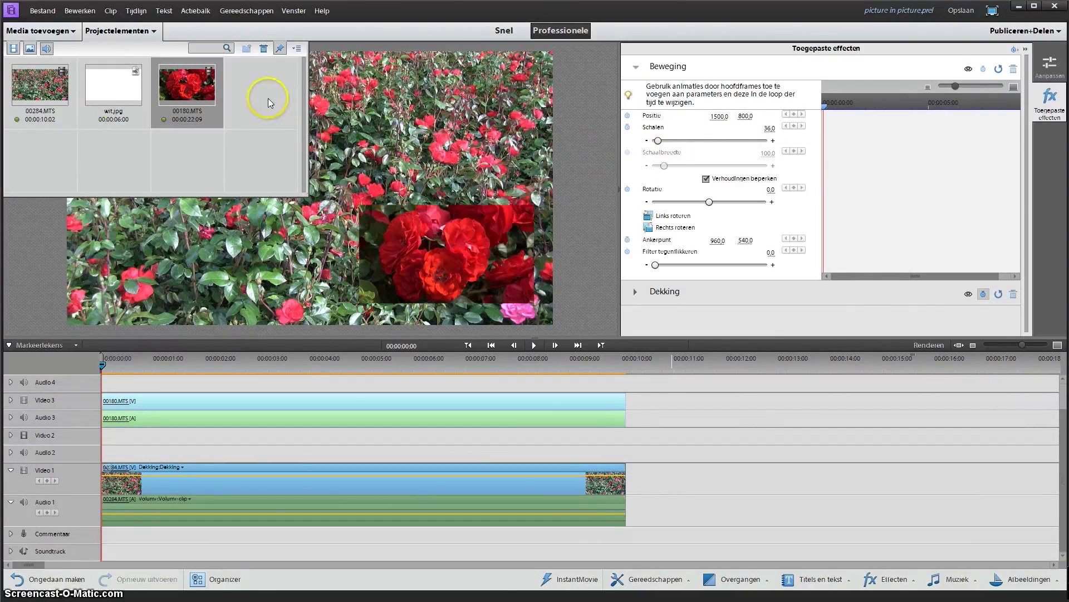
left_click(115, 89)
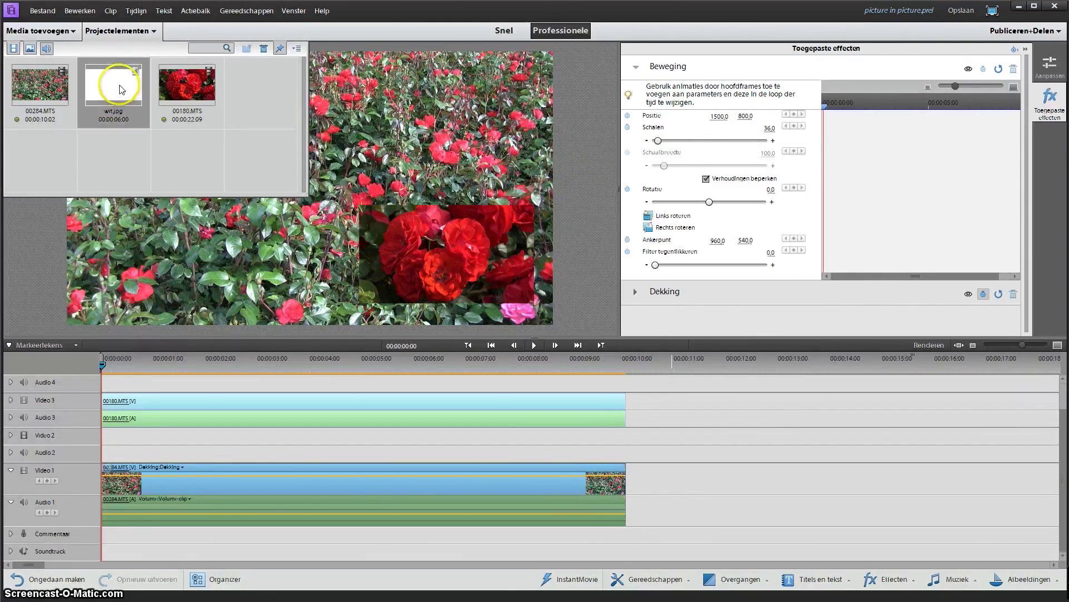
Put wit.jpg at the start of Video 2 and stretch it to end at about 10 seconds.
left_click_drag(123, 139, 100, 439)
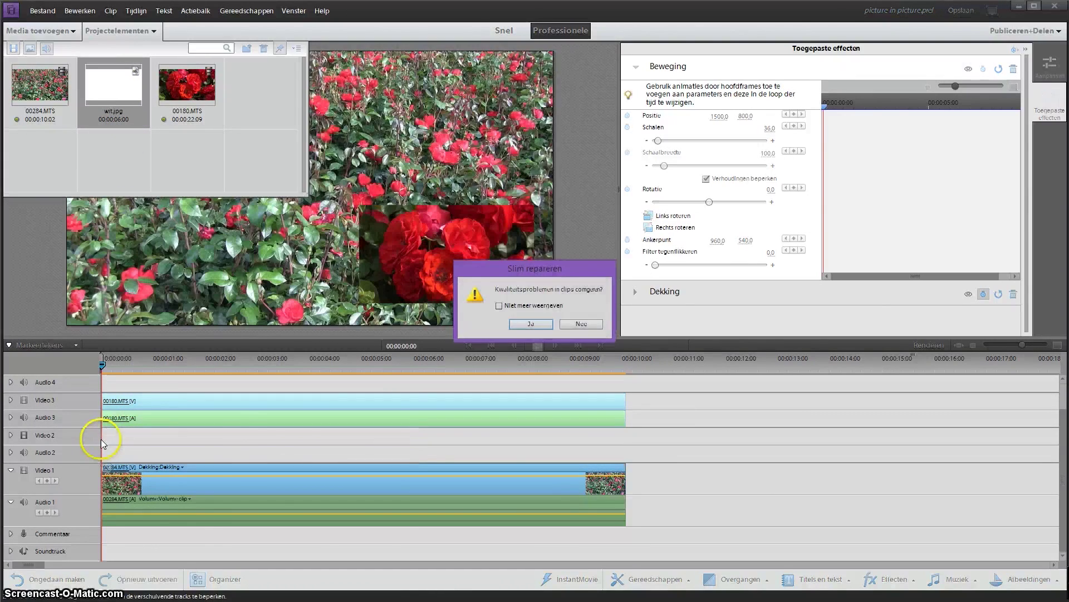
left_click(526, 327)
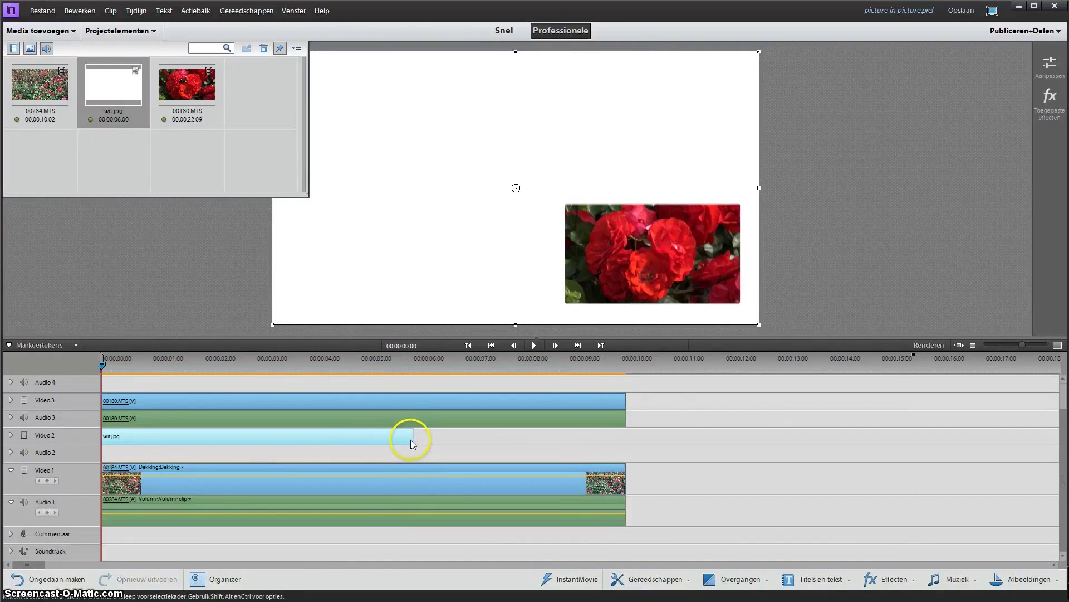
left_click_drag(449, 435, 610, 439)
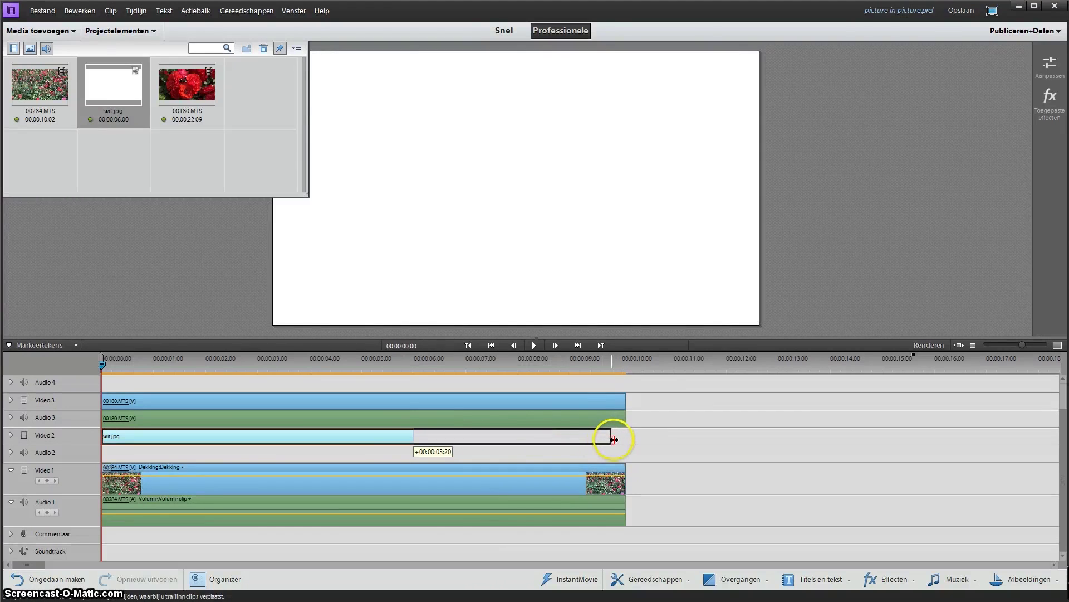
left_click_drag(610, 439, 610, 440)
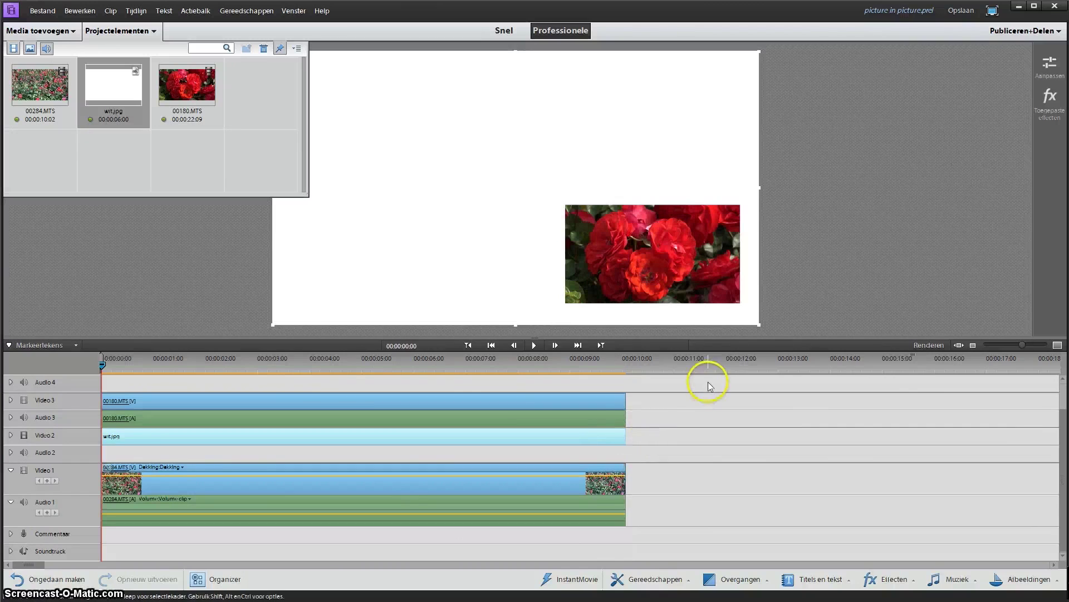
Expand wit.jpg's Beweging settings, removing an accidentally added position keyframe.
left_click(1050, 106)
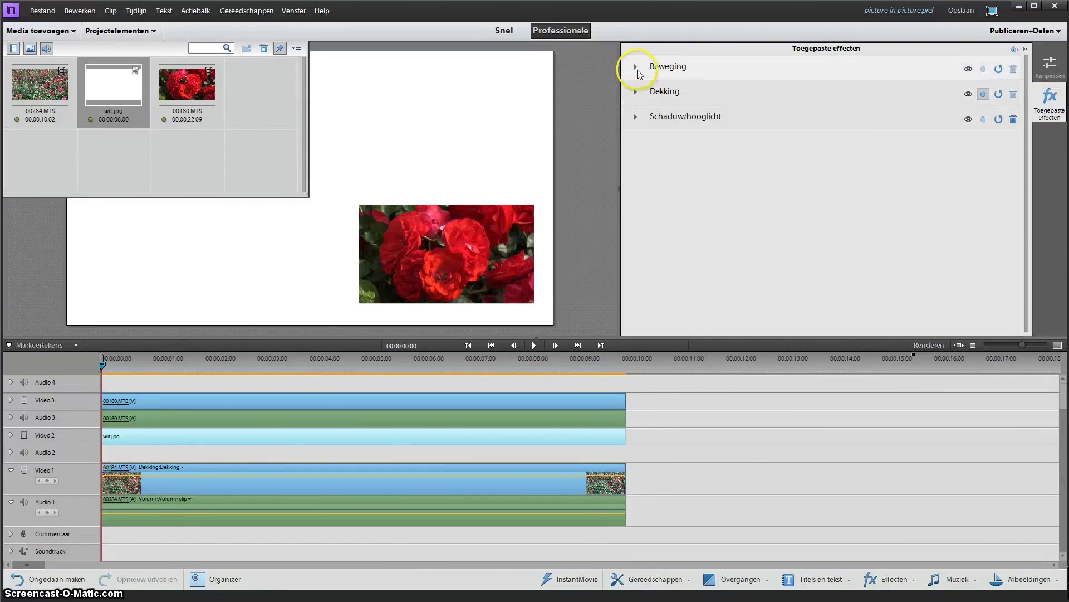
left_click(635, 67)
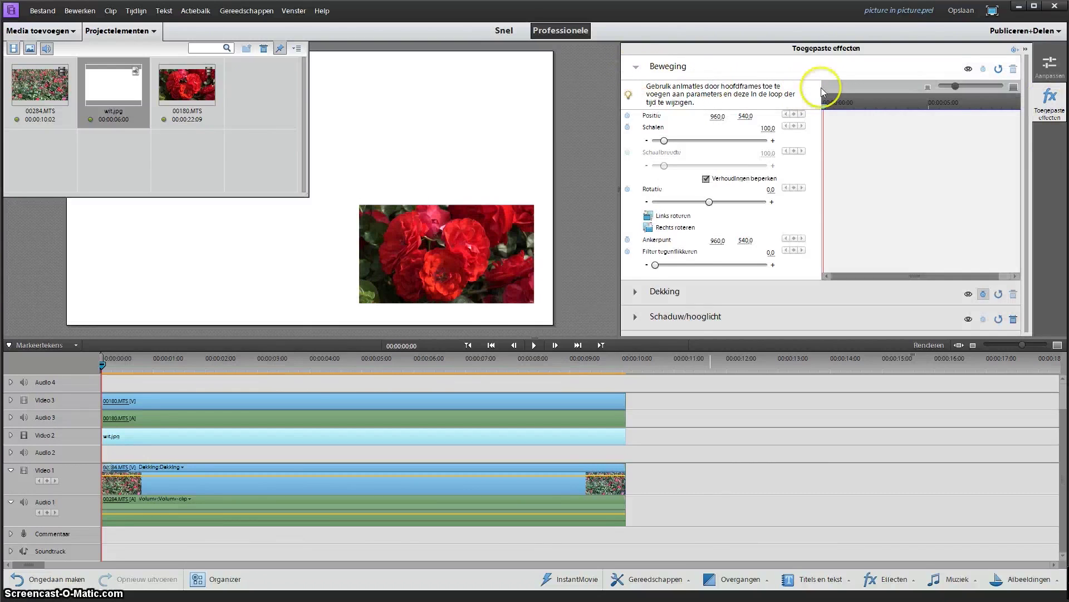
left_click(627, 116)
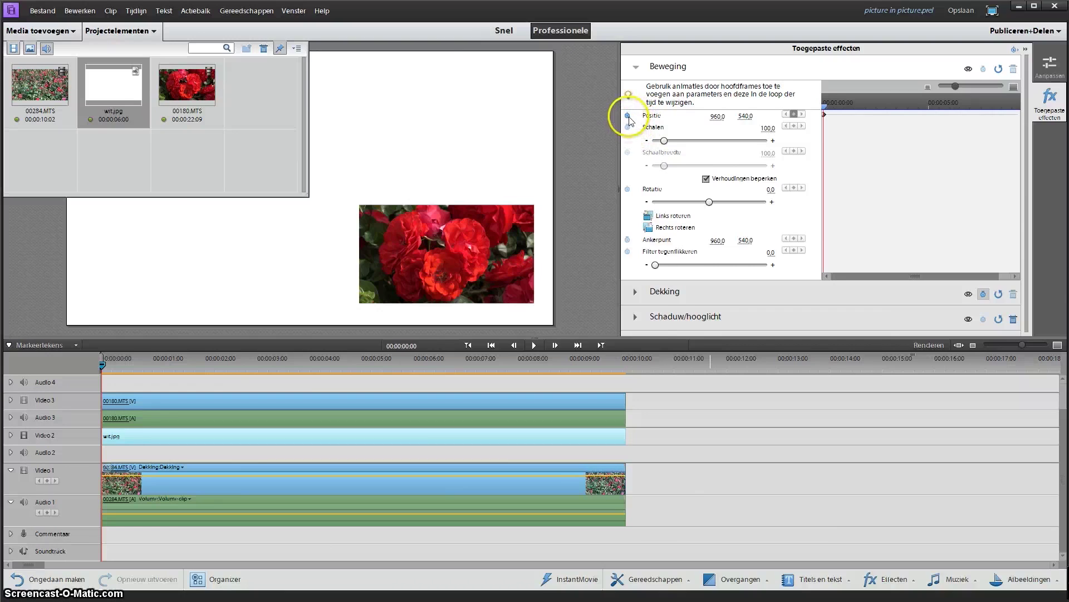
left_click(628, 116)
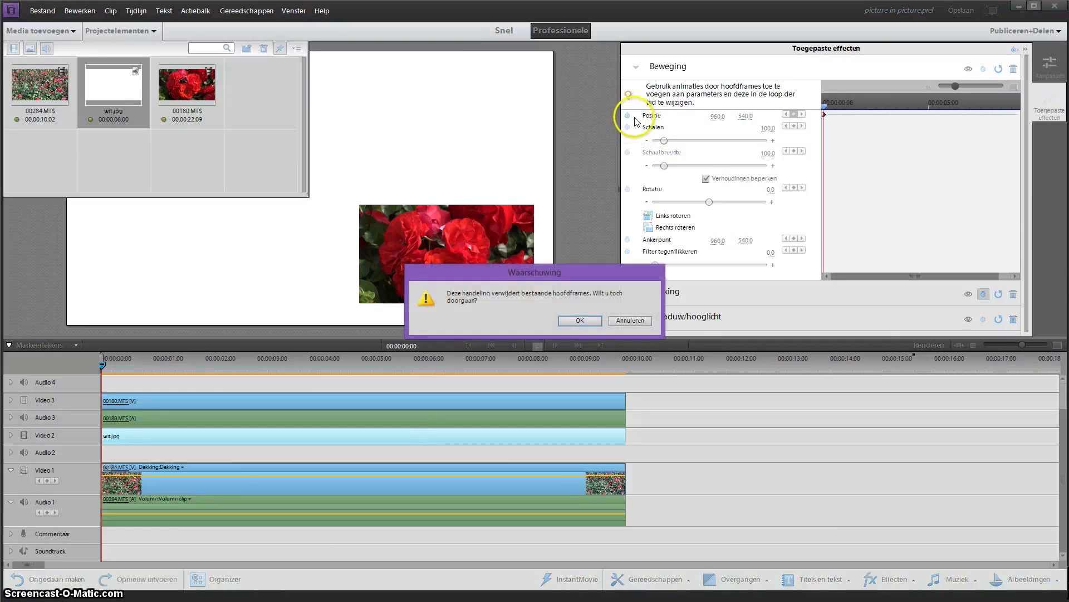
left_click(581, 322)
Set wit.jpg's Schalen to 39 and Positie to 1500, 800.
left_click(761, 127)
key("BackSpace")
type("39")
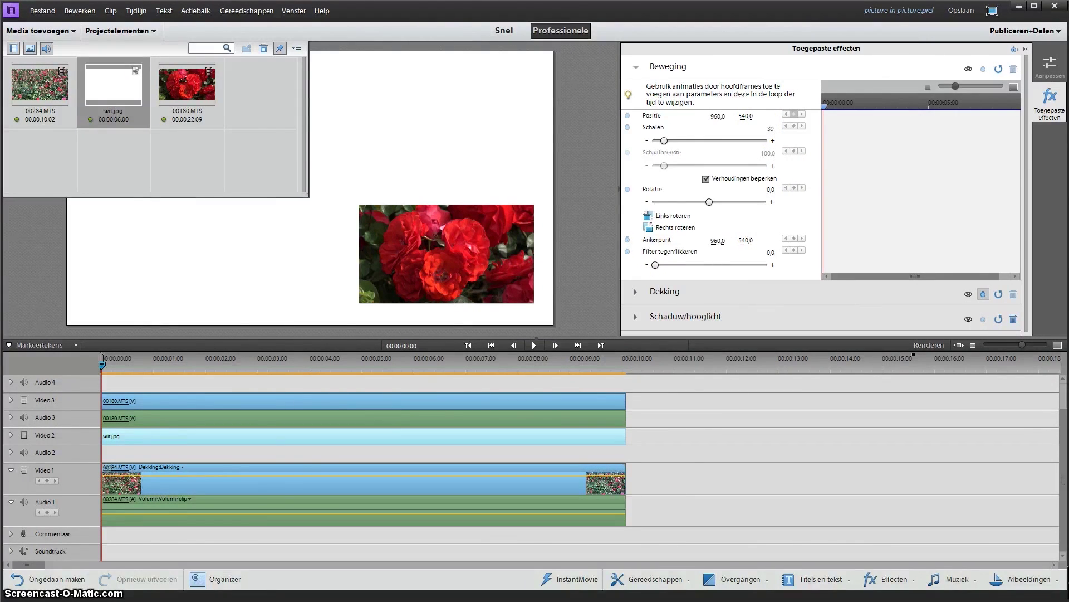
key("Return")
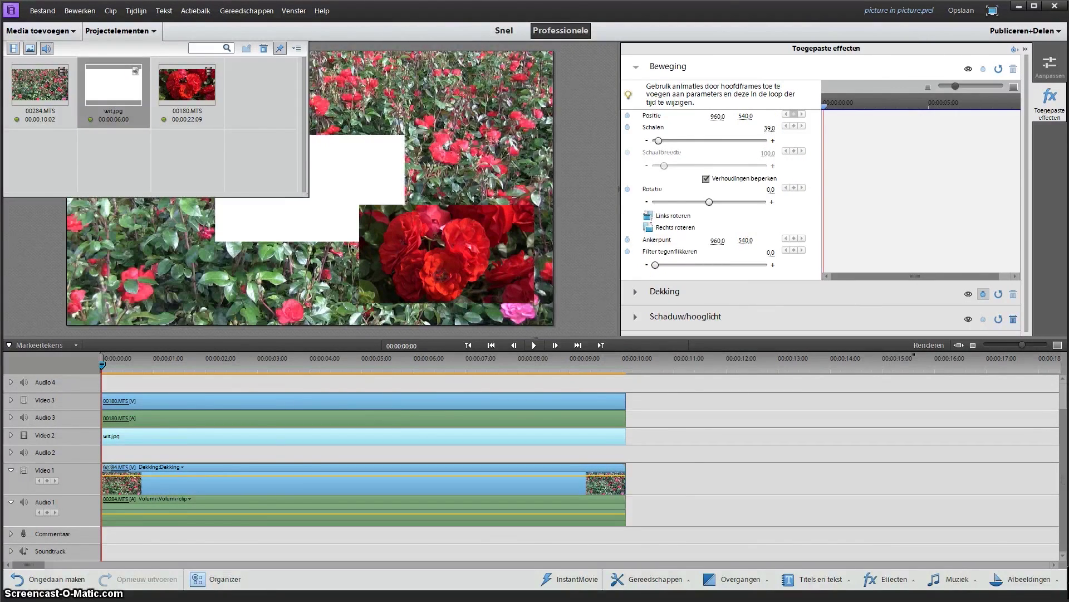
left_click(719, 116)
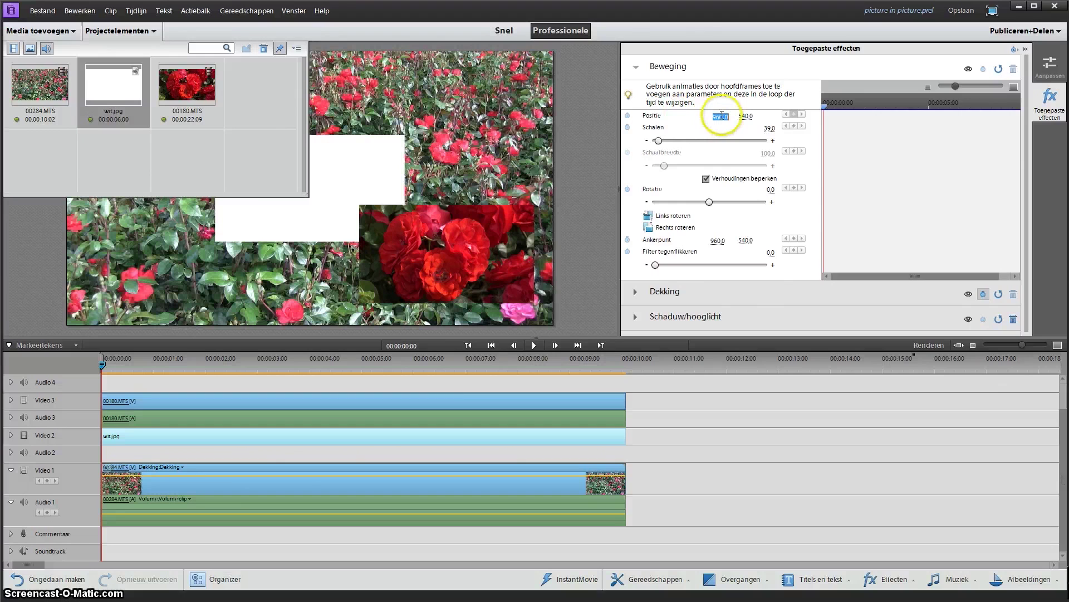
type("1500")
key("Return")
left_click(748, 116)
type("800")
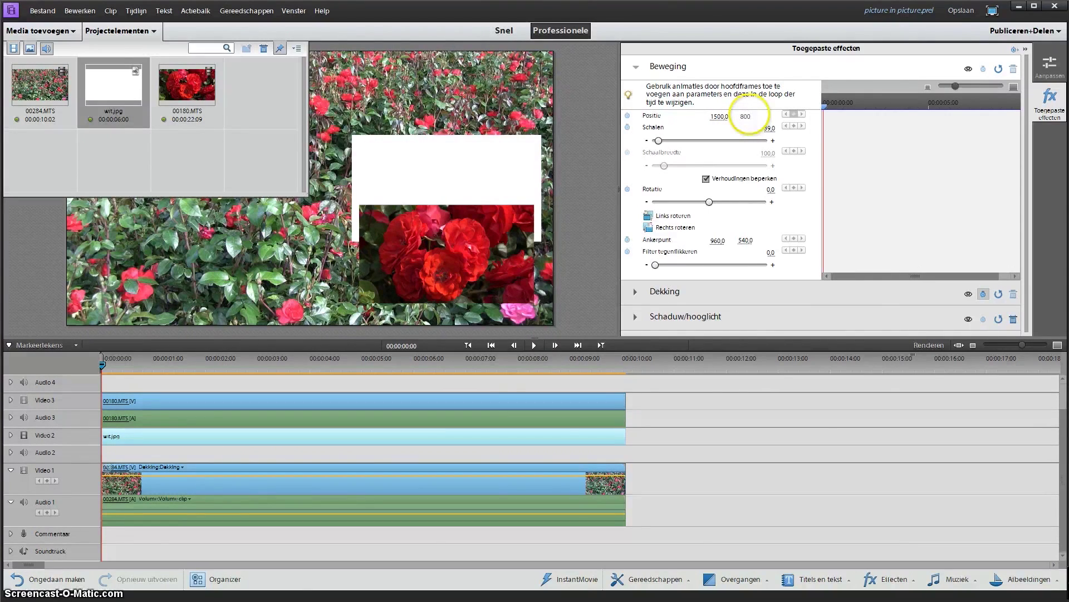
key("Return")
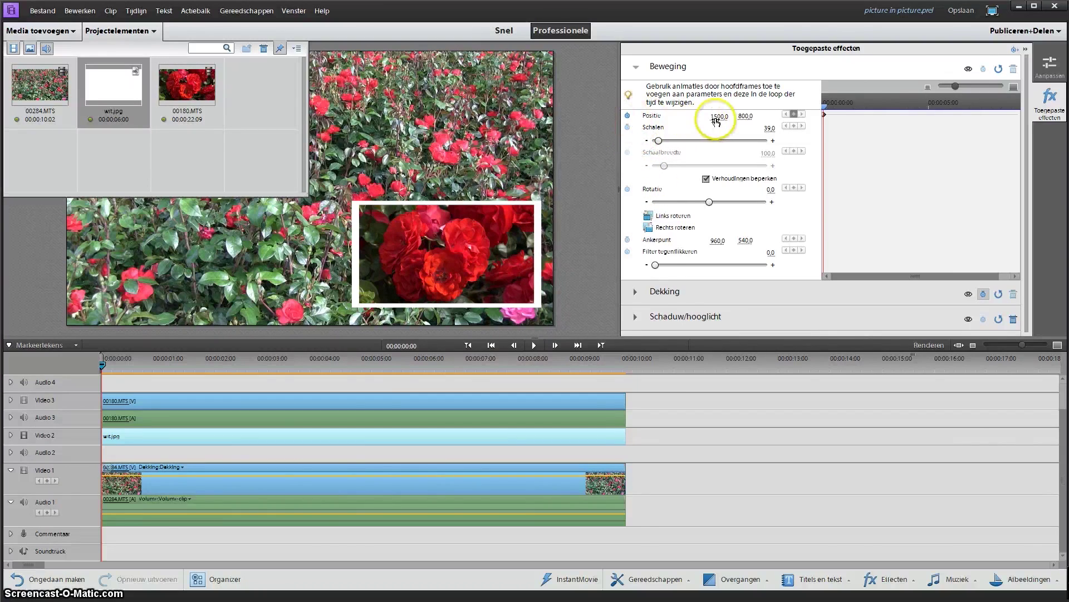
Move the white frame to X -400 and keyframe the rose inset's start position at X -400.
type("-400")
key("Return")
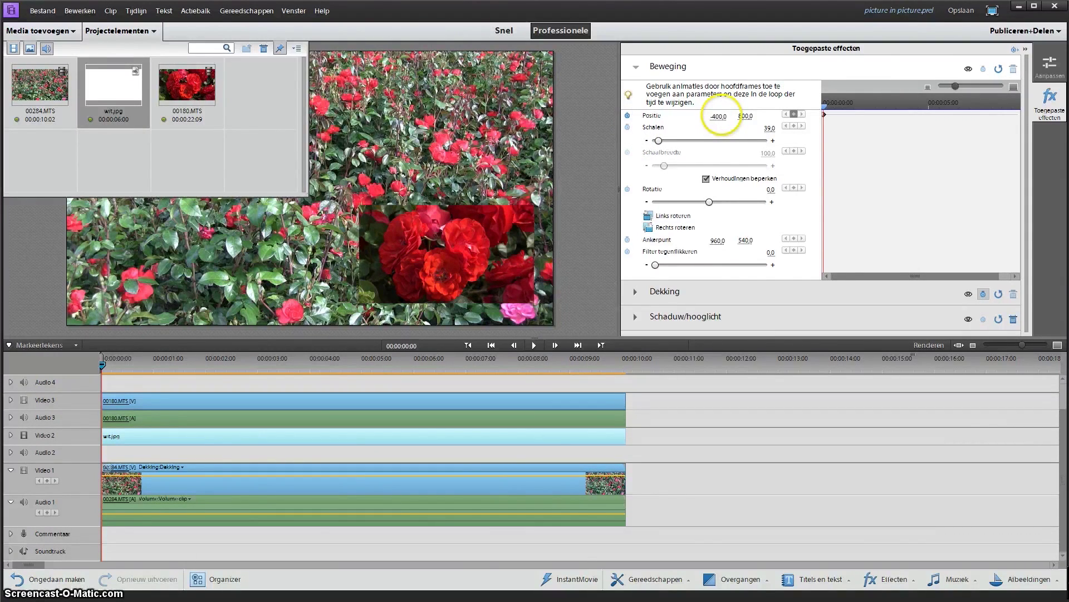
left_click(521, 398)
left_click(637, 69)
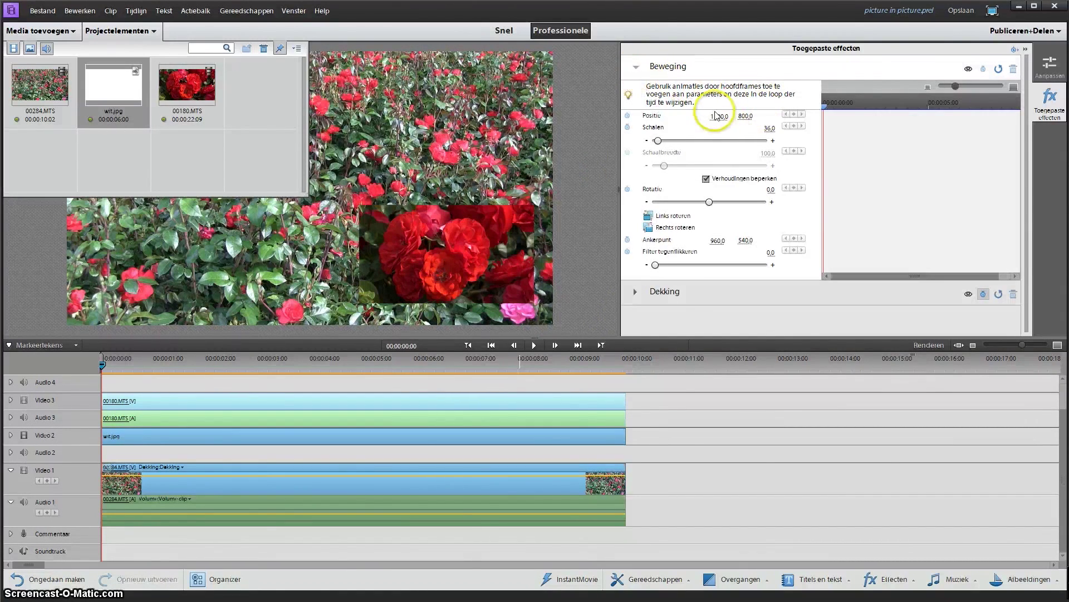
left_click(627, 116)
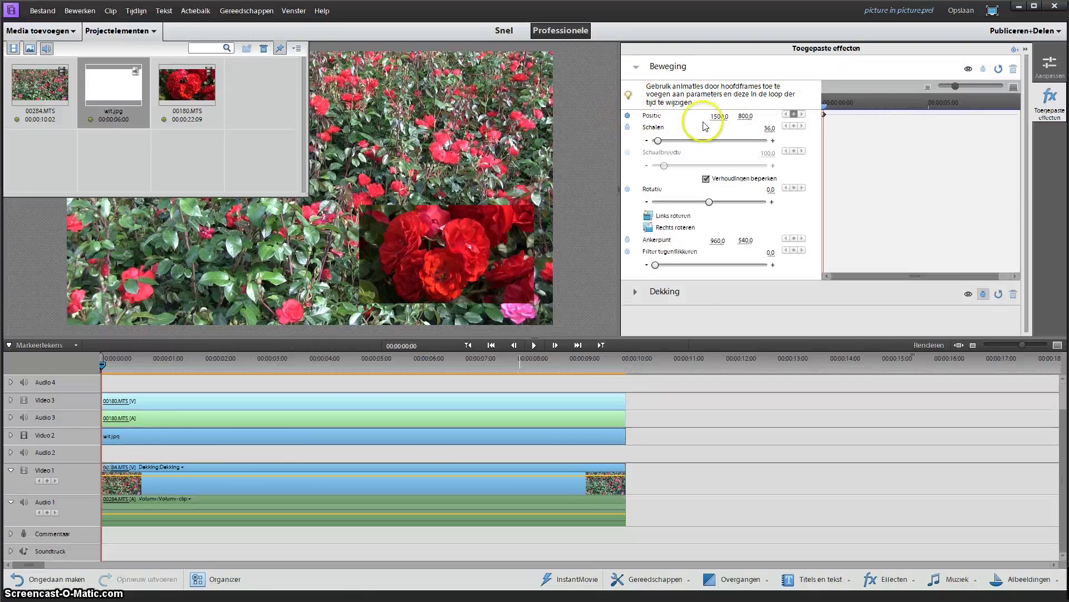
left_click(720, 117)
type("-400")
key("Return")
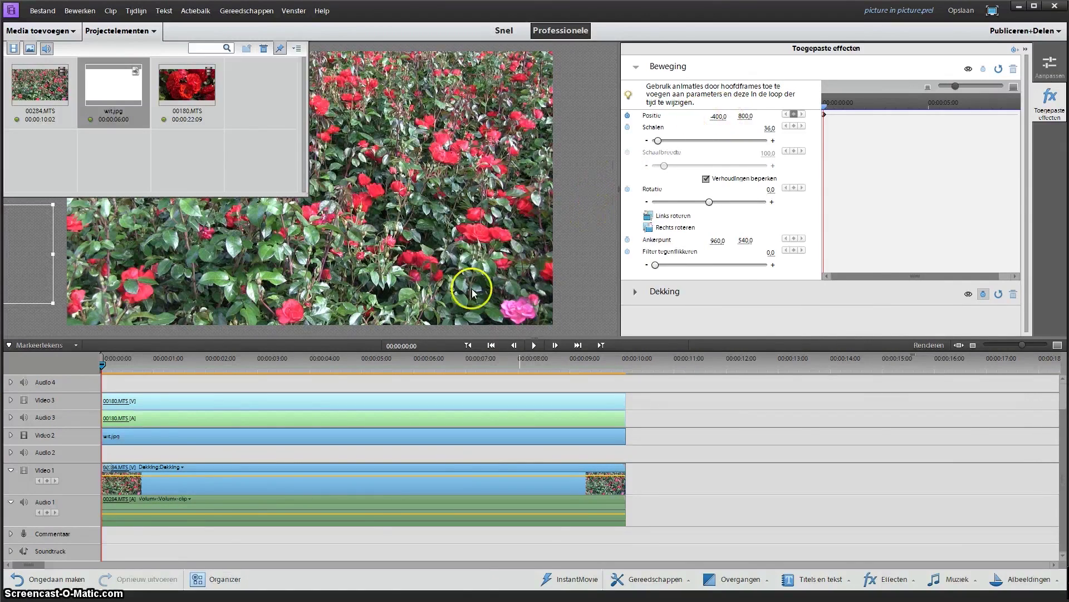
Keyframe the rose inset at X 1500 at 00:00:05:08.
left_click(379, 363)
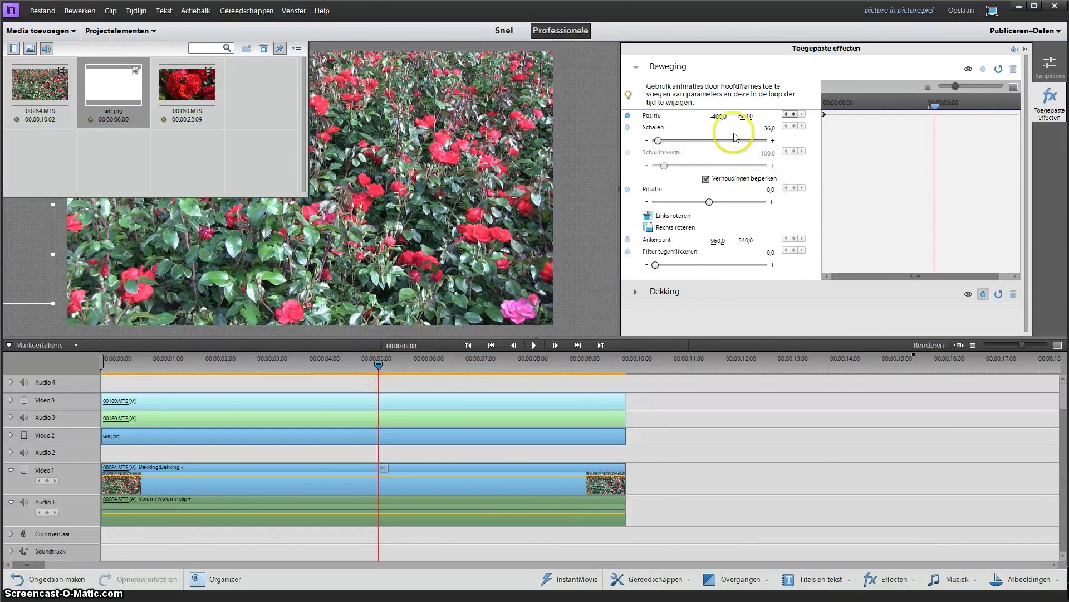
left_click(720, 116)
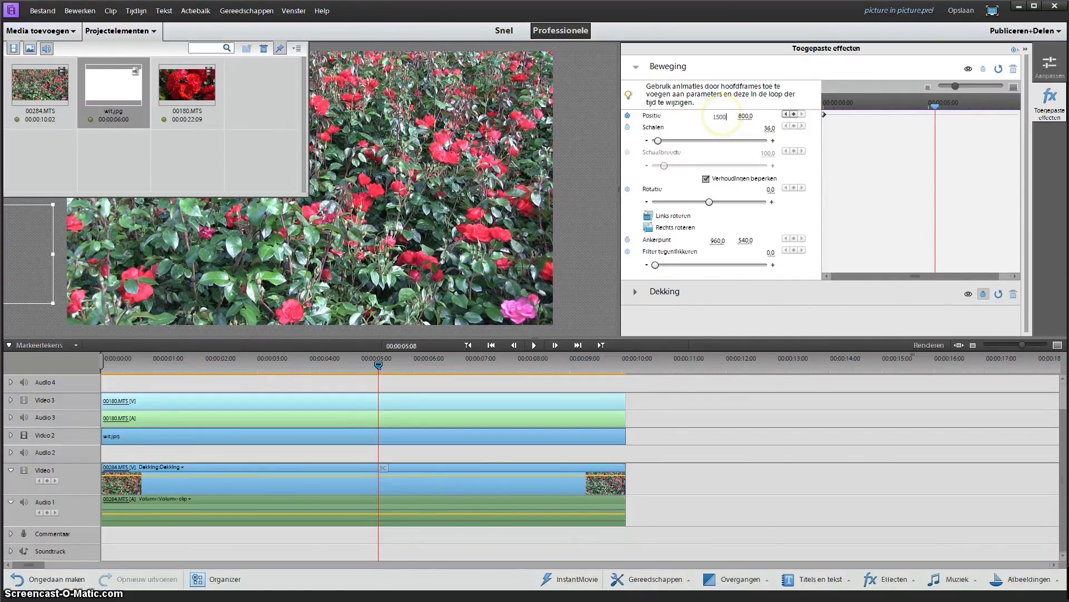
key("Return")
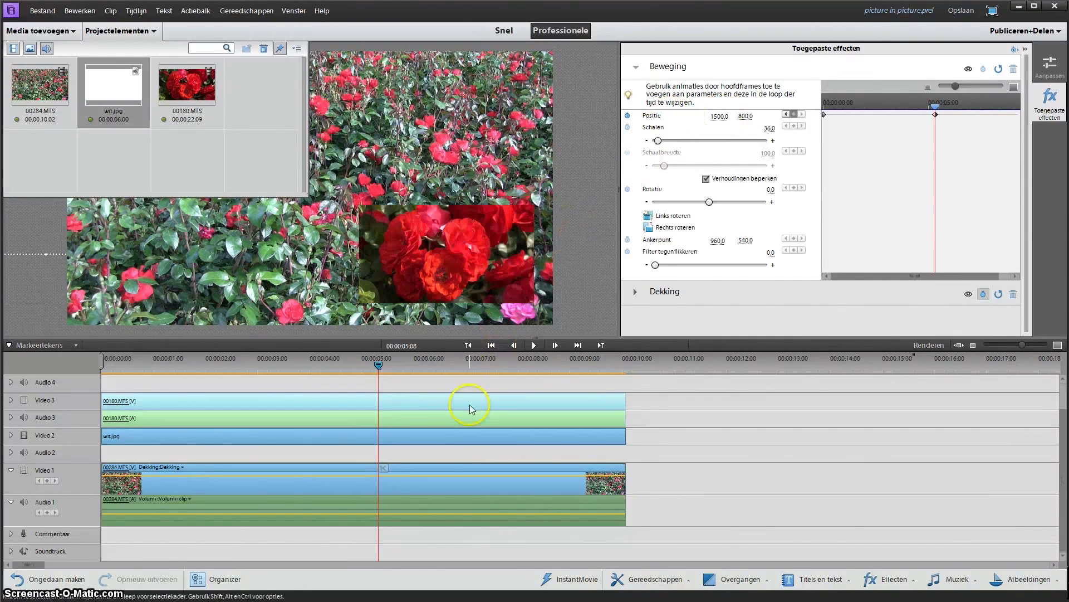
left_click(459, 438)
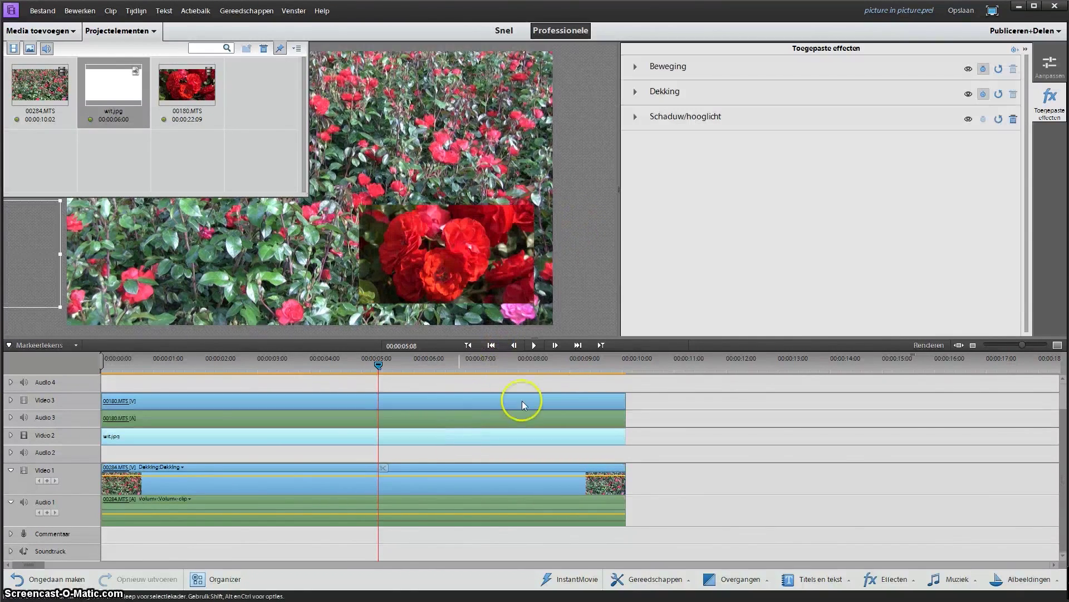
Keyframe the white frame at X 1500 at 00:00:05:08 and preview the slide-in from the start.
left_click(635, 67)
type("1500")
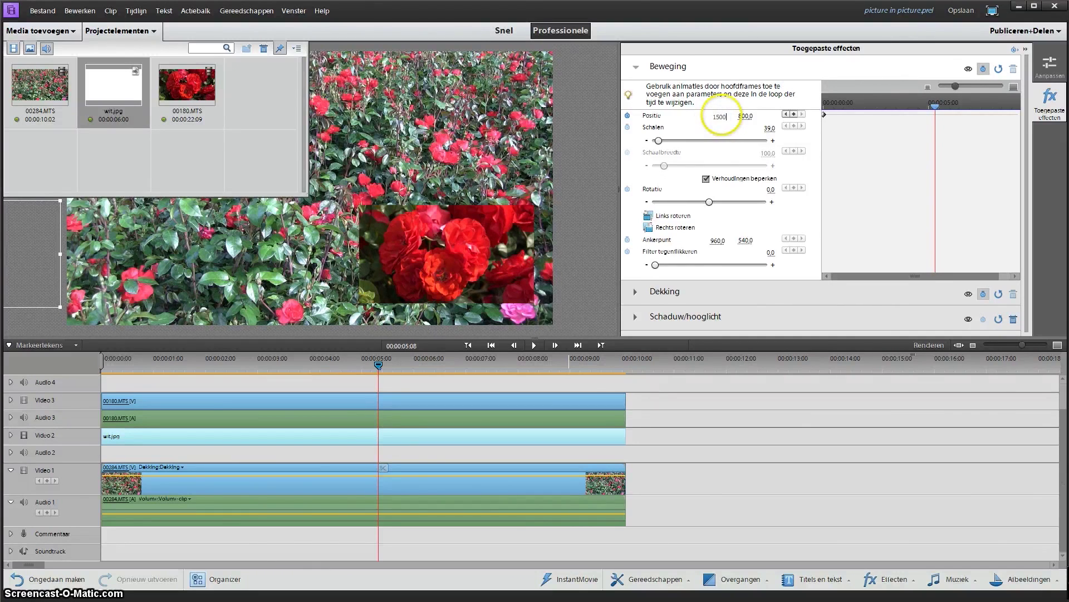
key("Return")
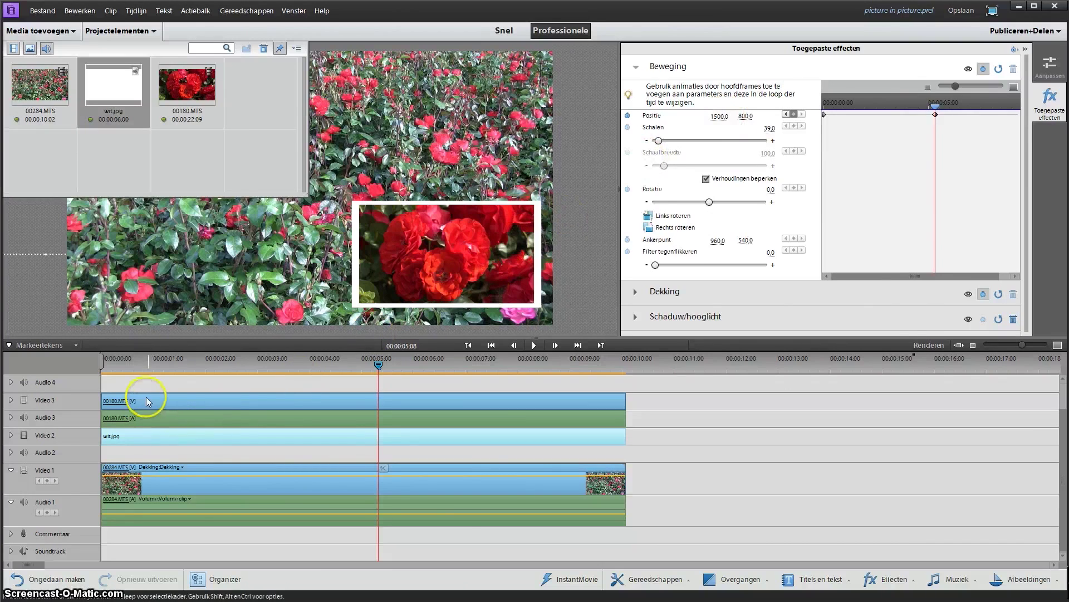
left_click(105, 366)
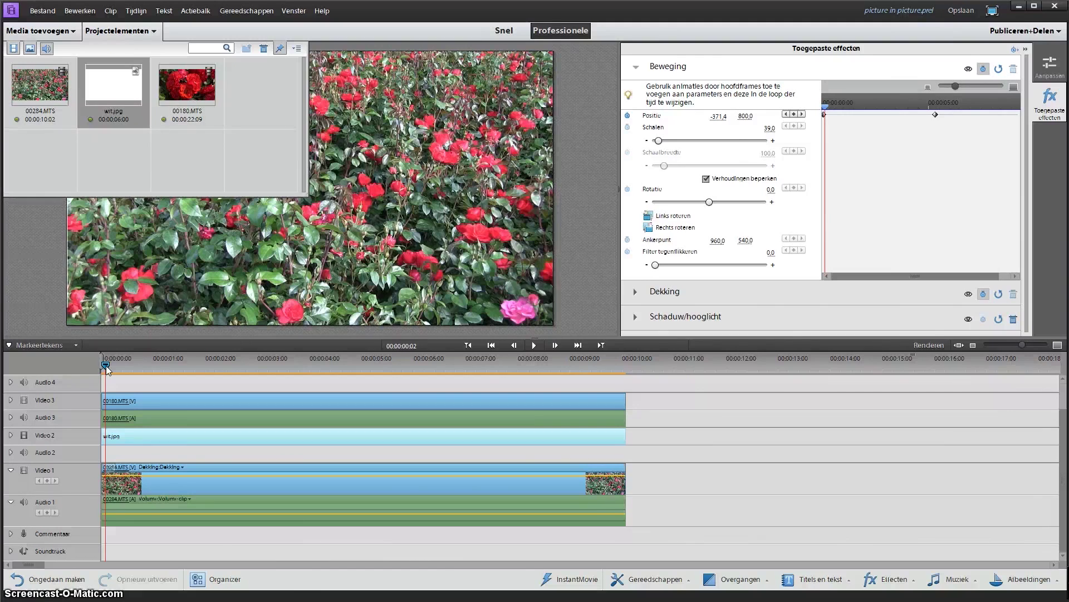
key("space")
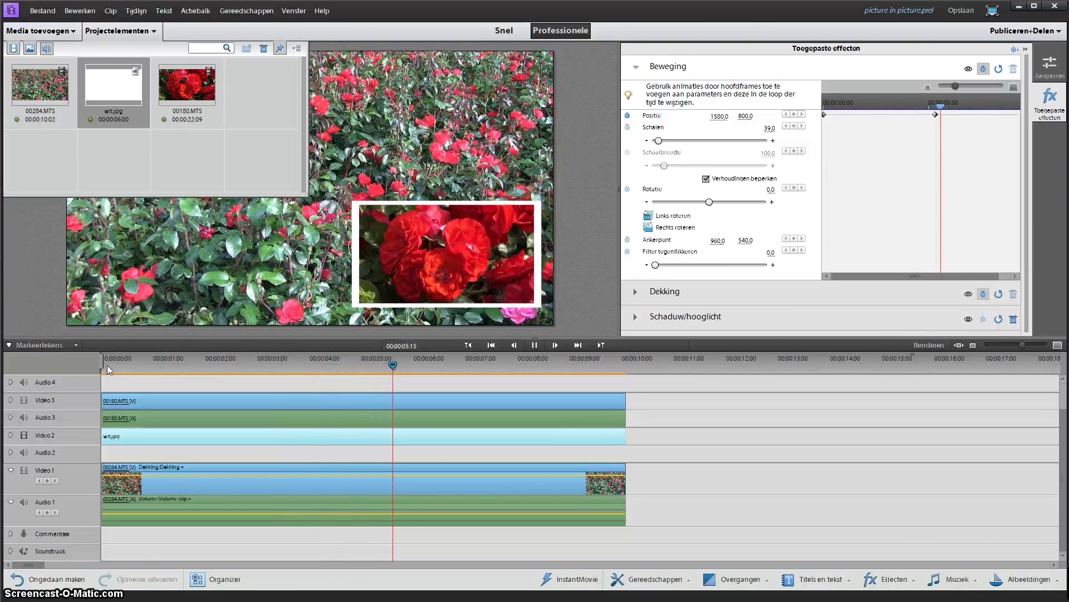
left_click(112, 361)
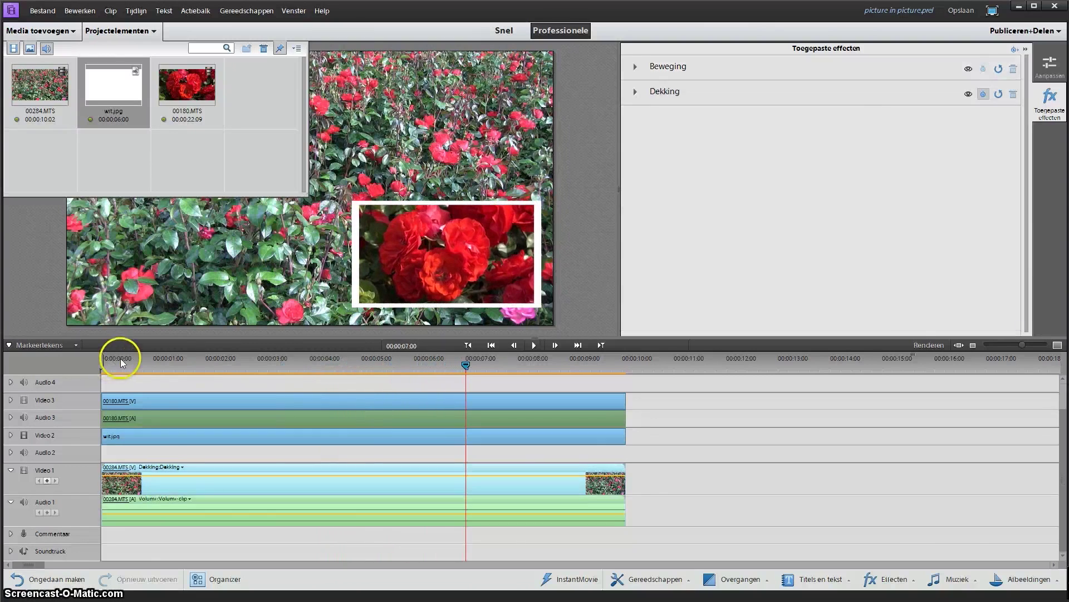
Export to the computer as AVCHD, preset M2T - H264 1920x1080i 25, named 'picture in picture'.
left_click(1000, 32)
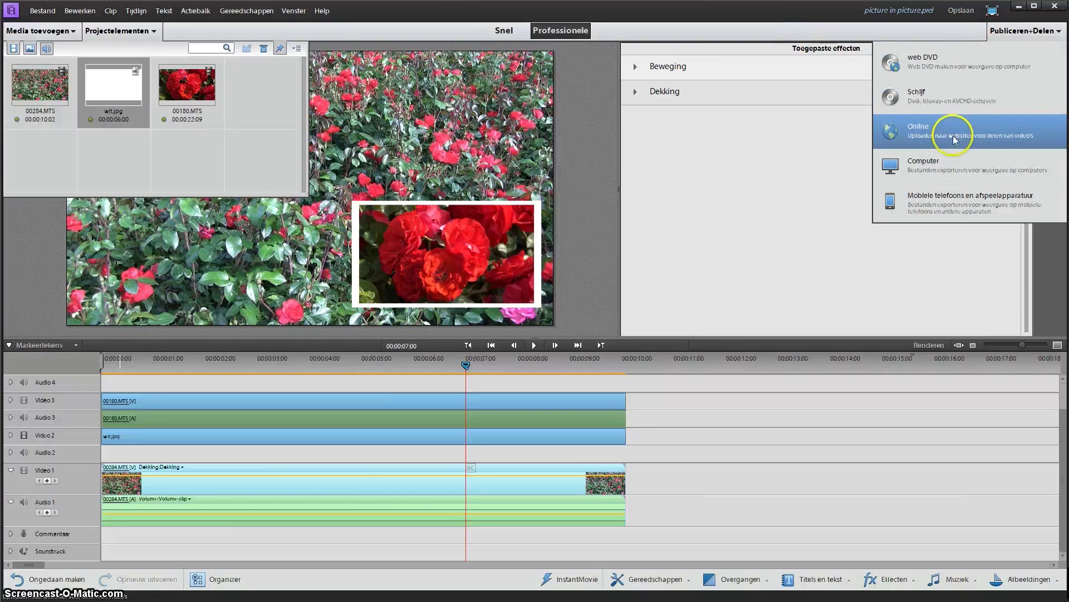
left_click(945, 166)
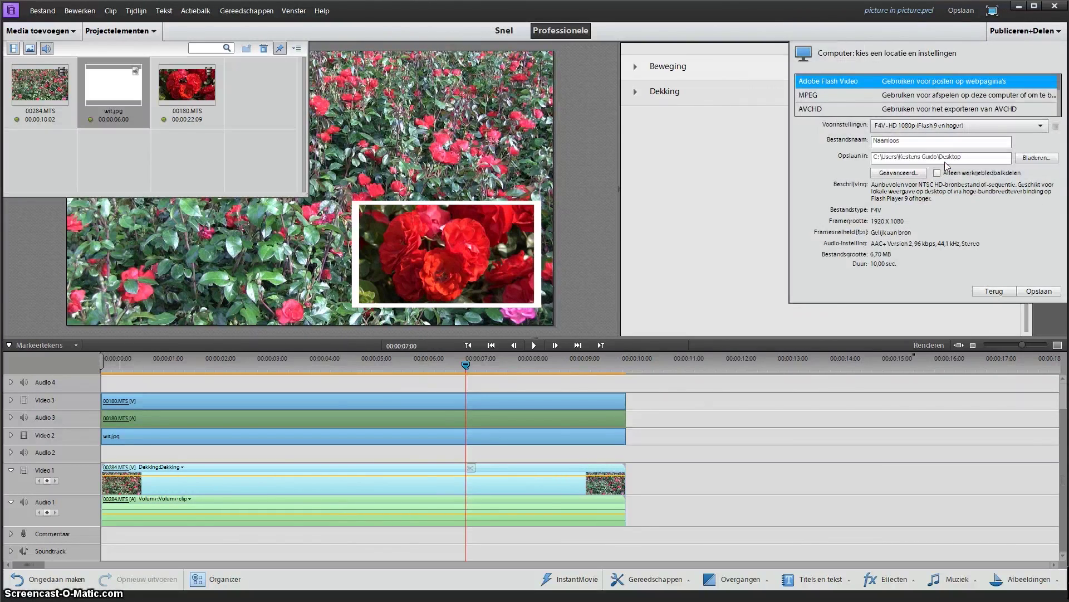
left_click(924, 110)
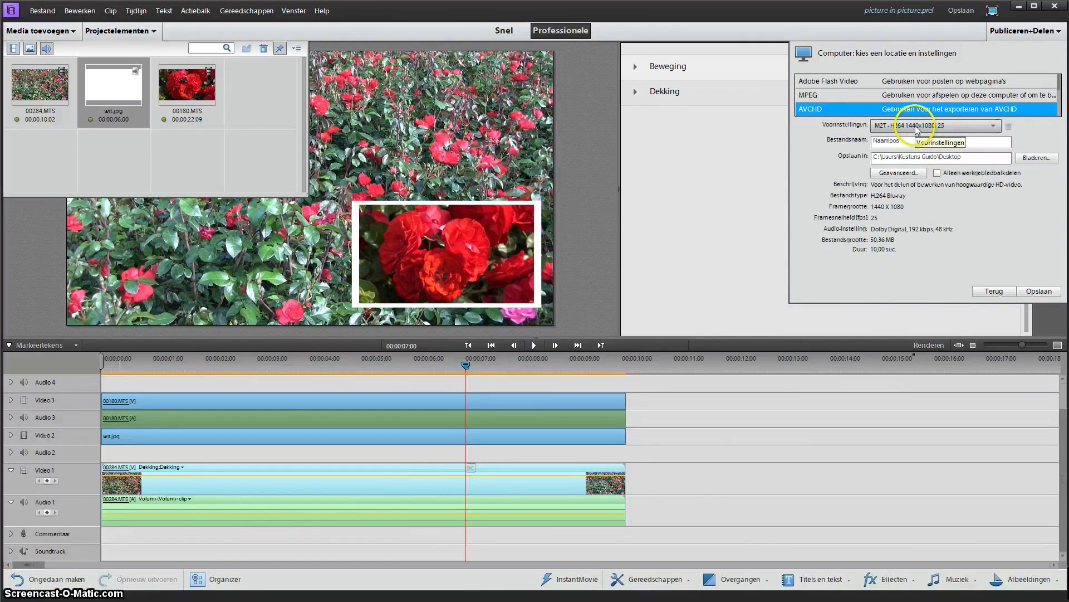
left_click(918, 129)
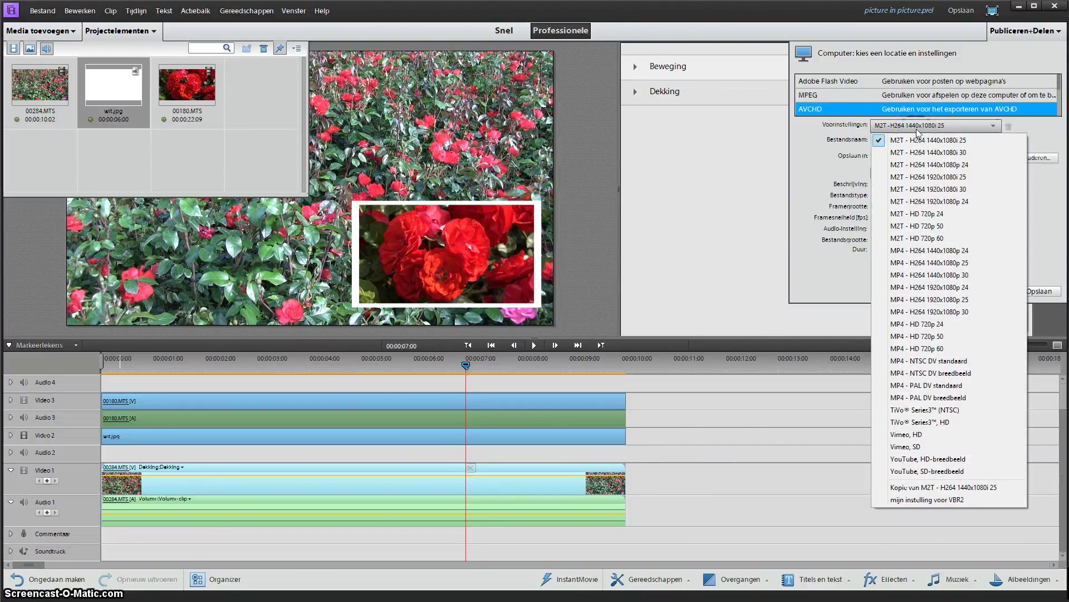
left_click(921, 177)
double_click(889, 141)
type("pictur")
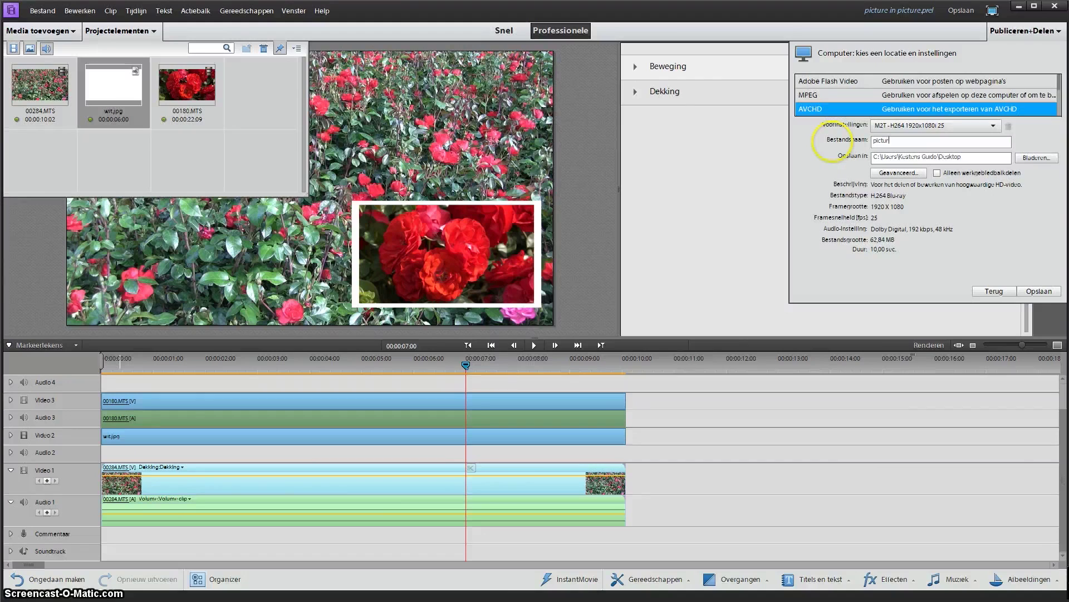
type("e in picture")
left_click(1039, 292)
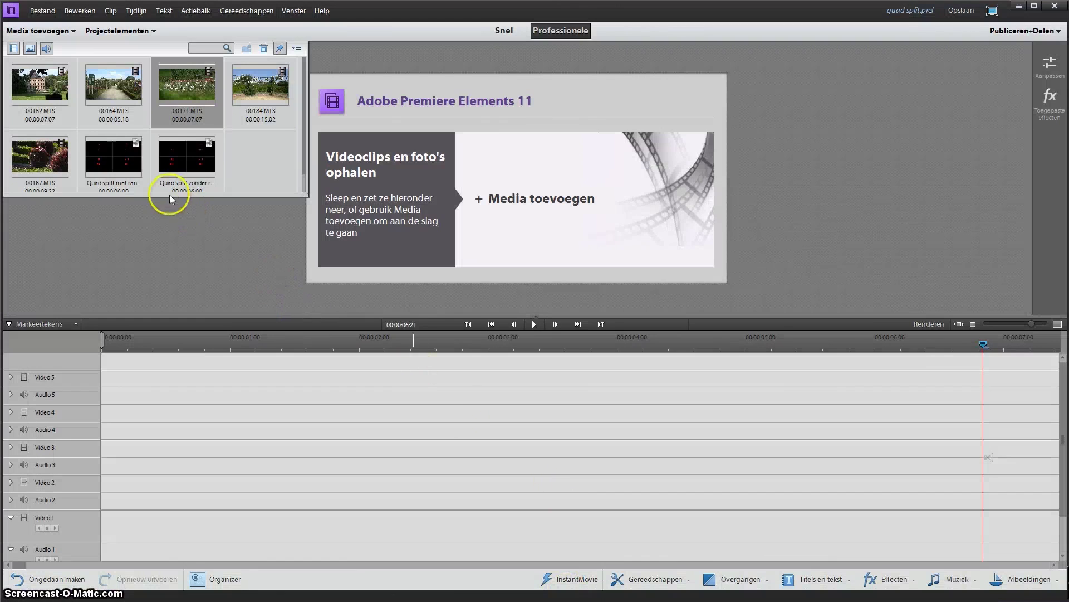
Place 00162.MTS on Video 1, 00164.MTS on Video 2 and 00171.MTS on Video 3.
left_click(55, 98)
left_click_drag(55, 98, 173, 437)
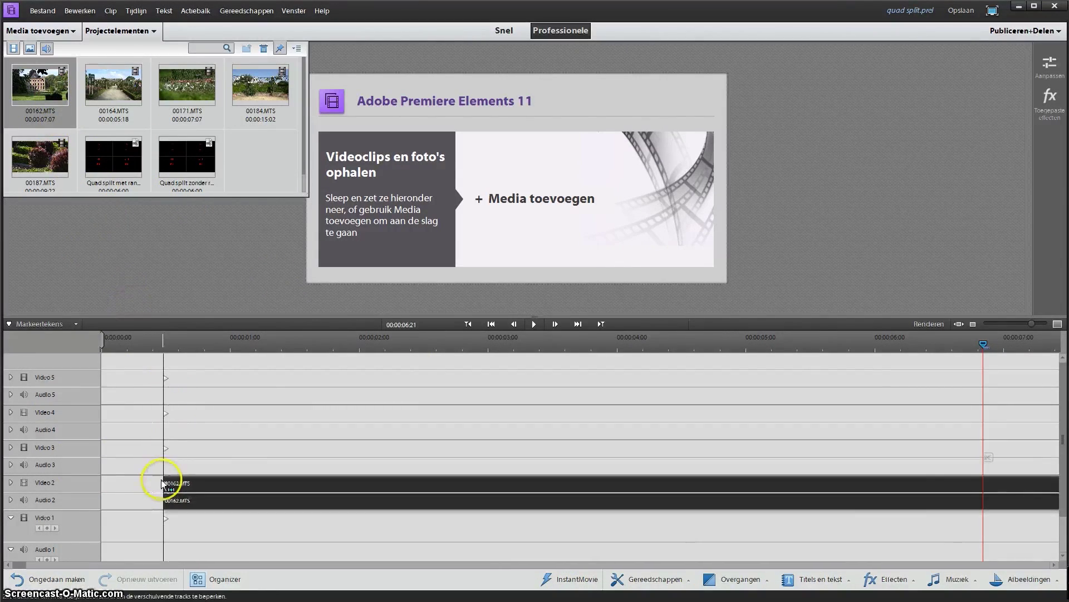
left_click_drag(172, 438, 95, 530)
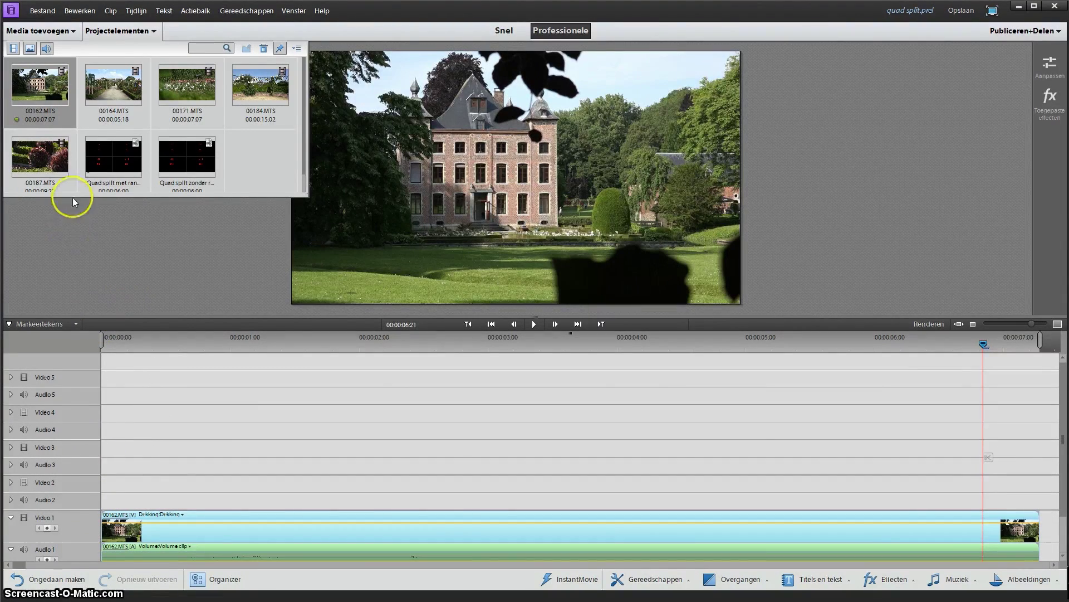
left_click_drag(106, 83, 130, 269)
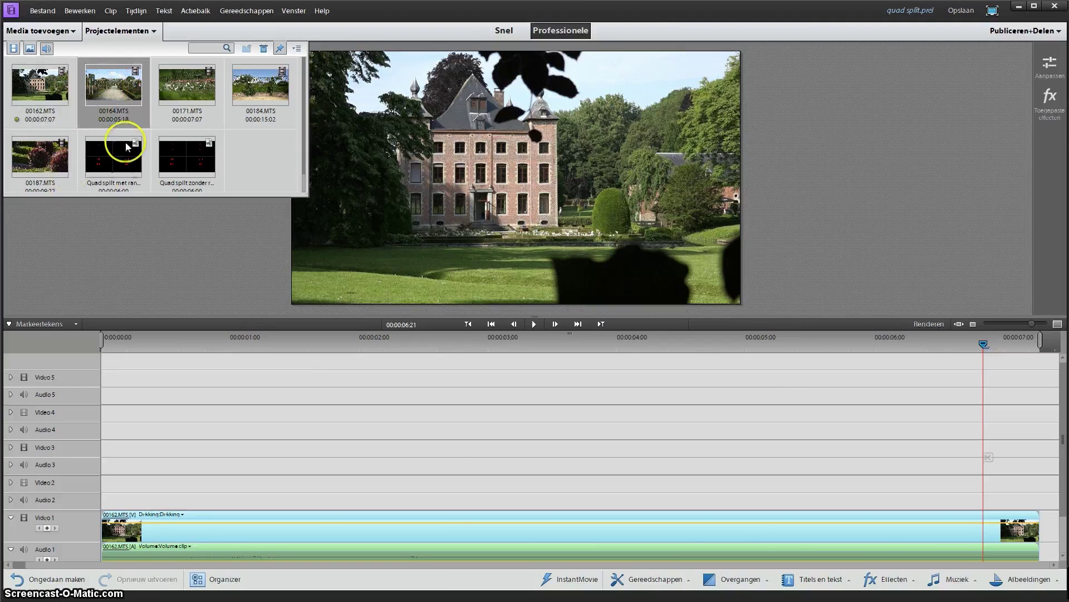
left_click_drag(130, 270, 104, 495)
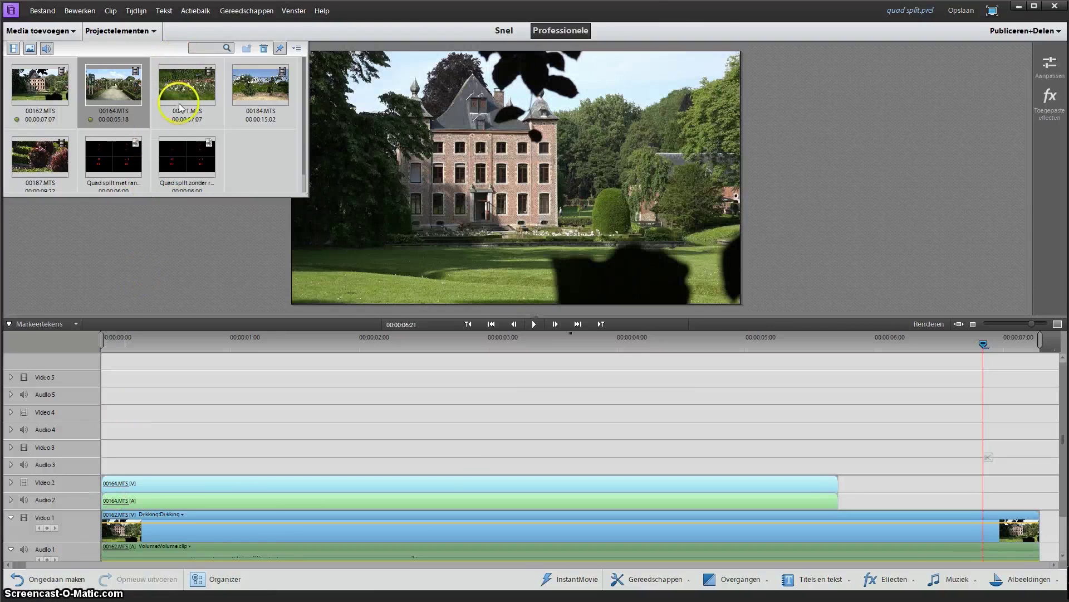
left_click(189, 81)
mouse_move(188, 96)
left_mouse_down()
mouse_move(137, 454)
mouse_move(96, 457)
left_mouse_up()
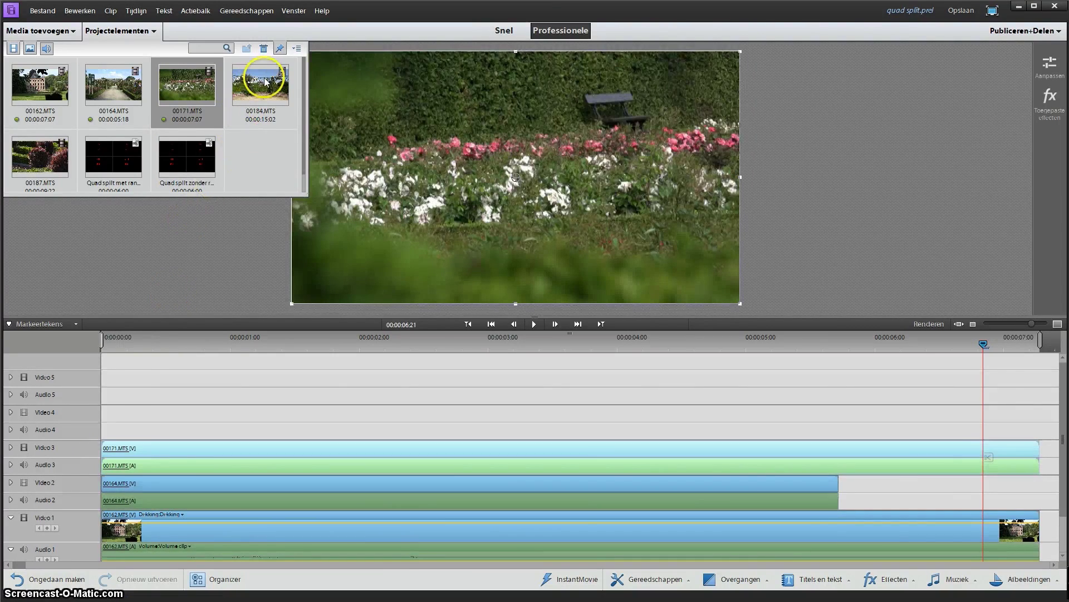
Add 00187.MTS to Video 4, accept Smart Fix, and set the playhead to 00:00:05:18.
left_click(32, 151)
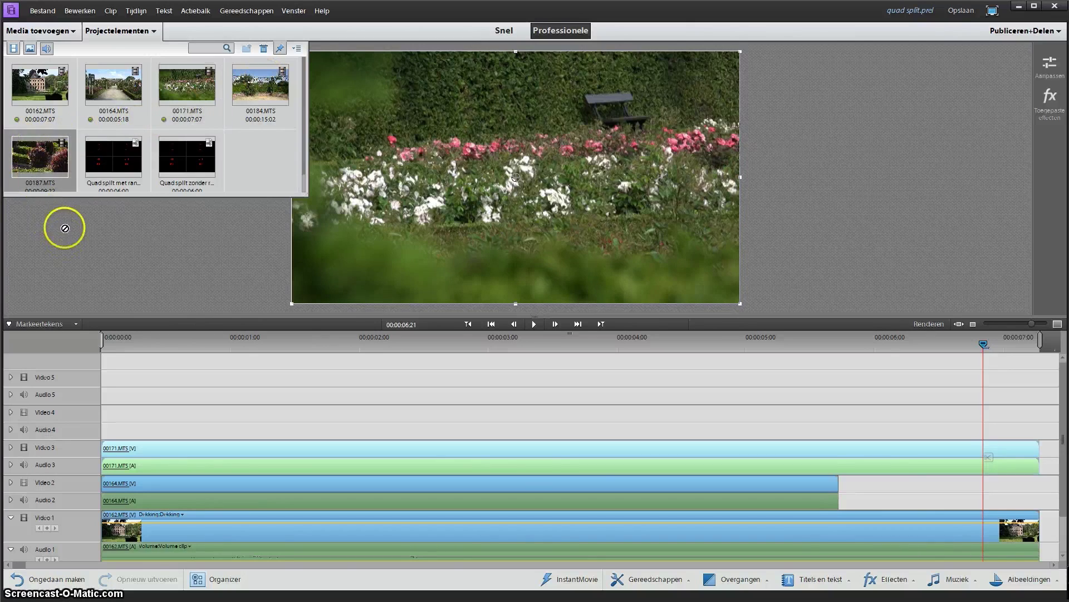
left_click_drag(94, 324, 102, 410)
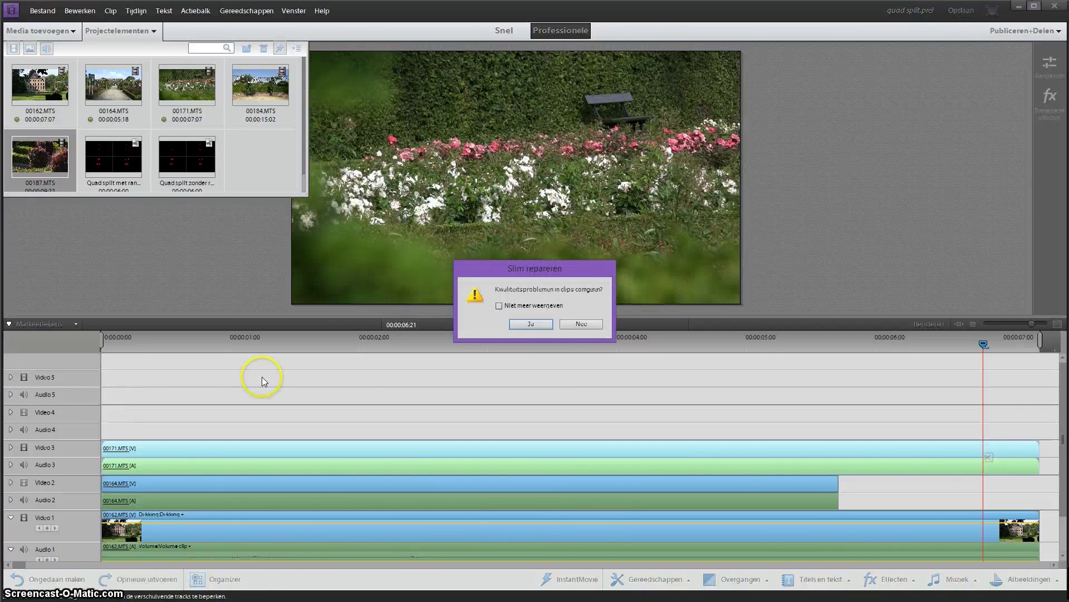
left_click(542, 327)
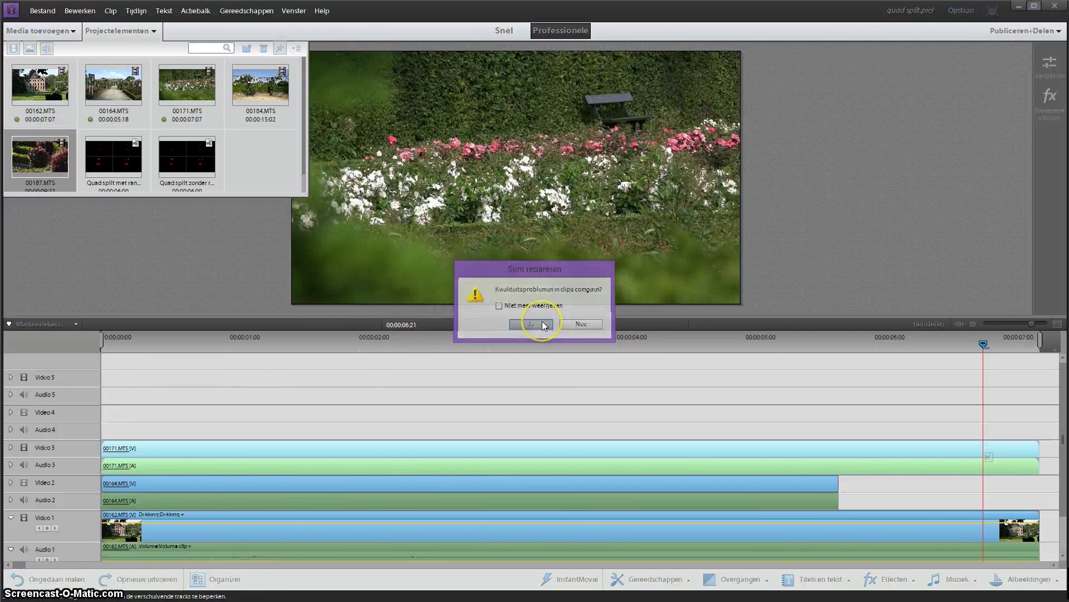
left_click(825, 344)
left_click_drag(824, 342, 840, 348)
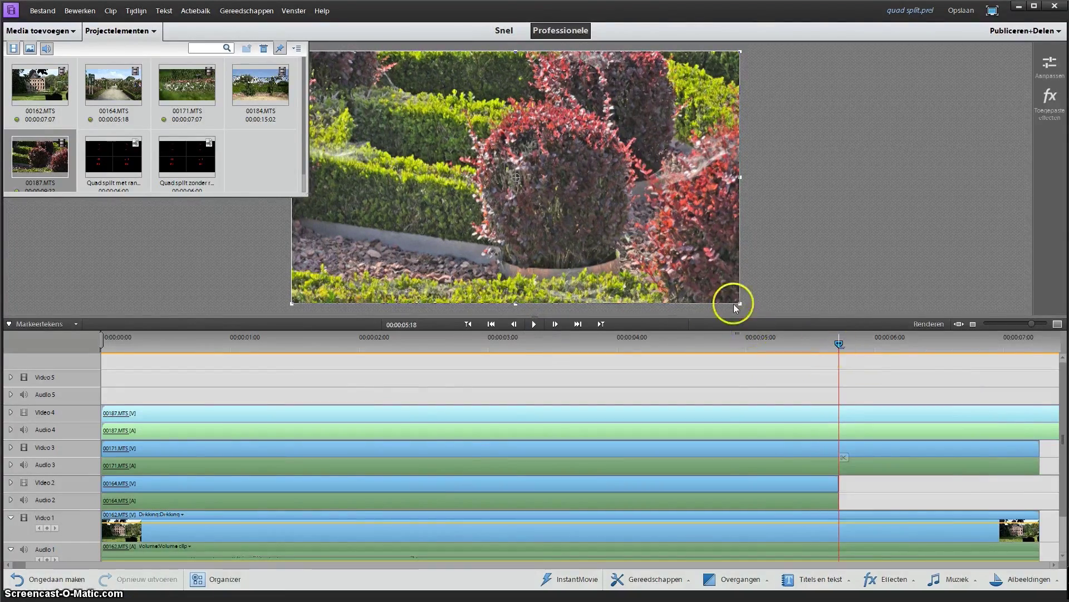
Split the 00187, 00171 and 00162 clips at 00:00:05:18.
left_click(844, 456)
left_click(846, 461)
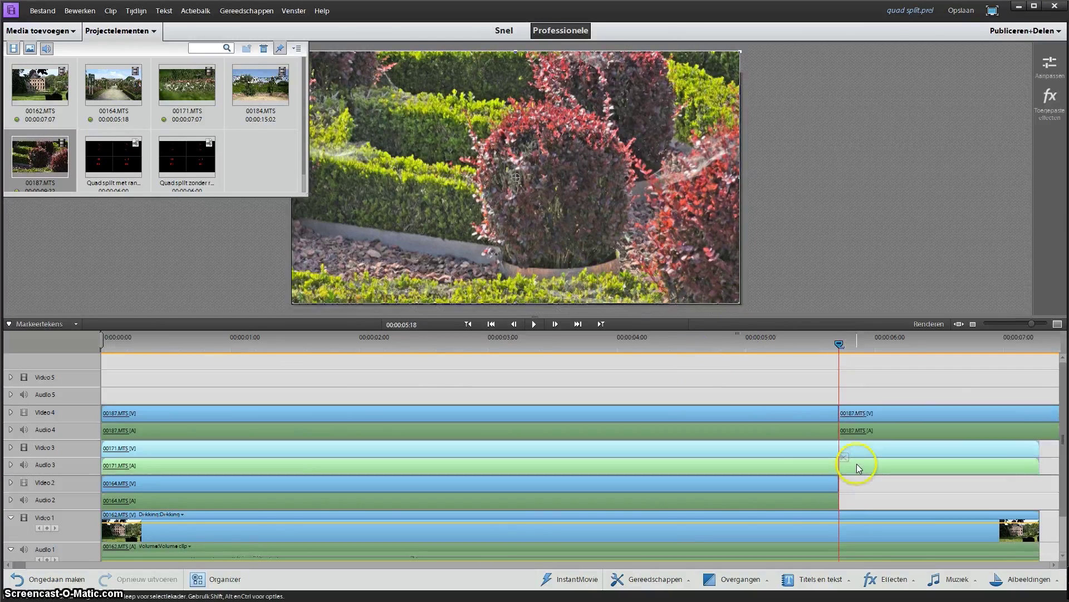
left_click(845, 457)
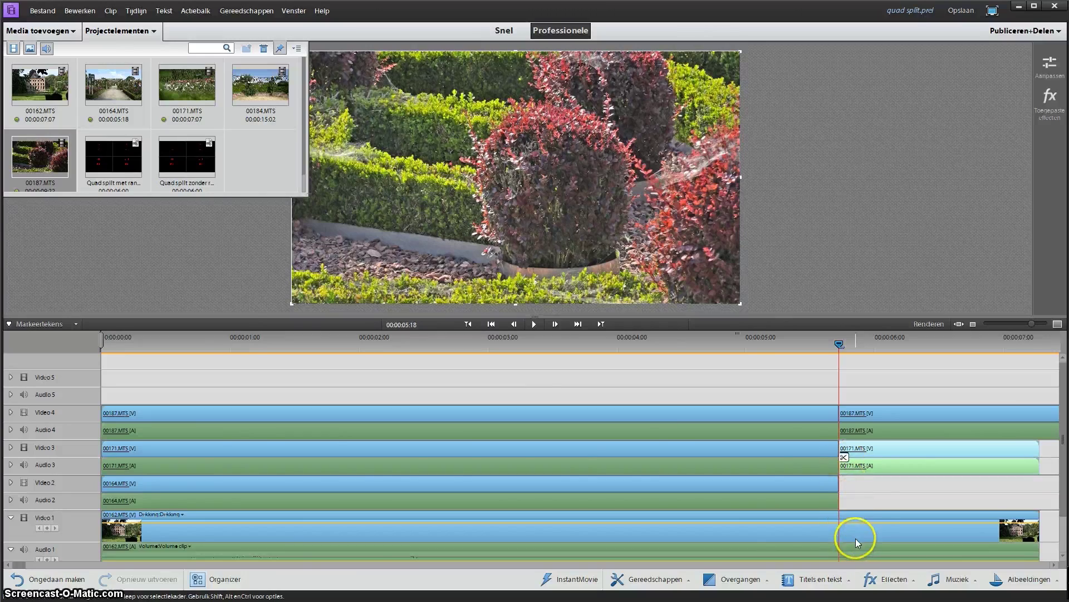
left_click(855, 538)
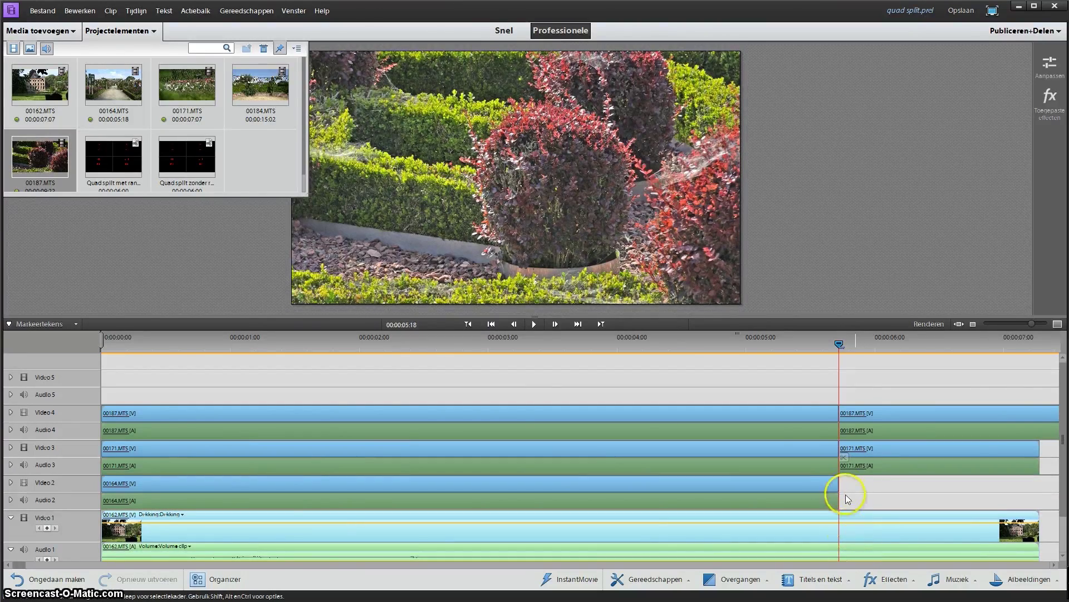
left_click(844, 458)
Delete the three leftover end pieces and return the playhead to the start.
left_click(856, 414)
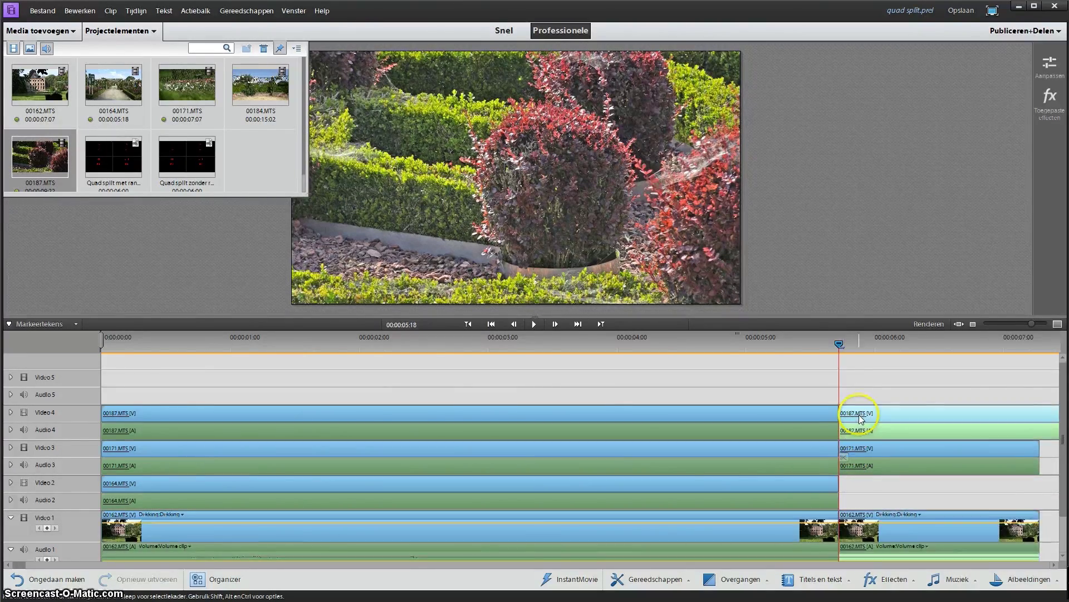
key("Delete")
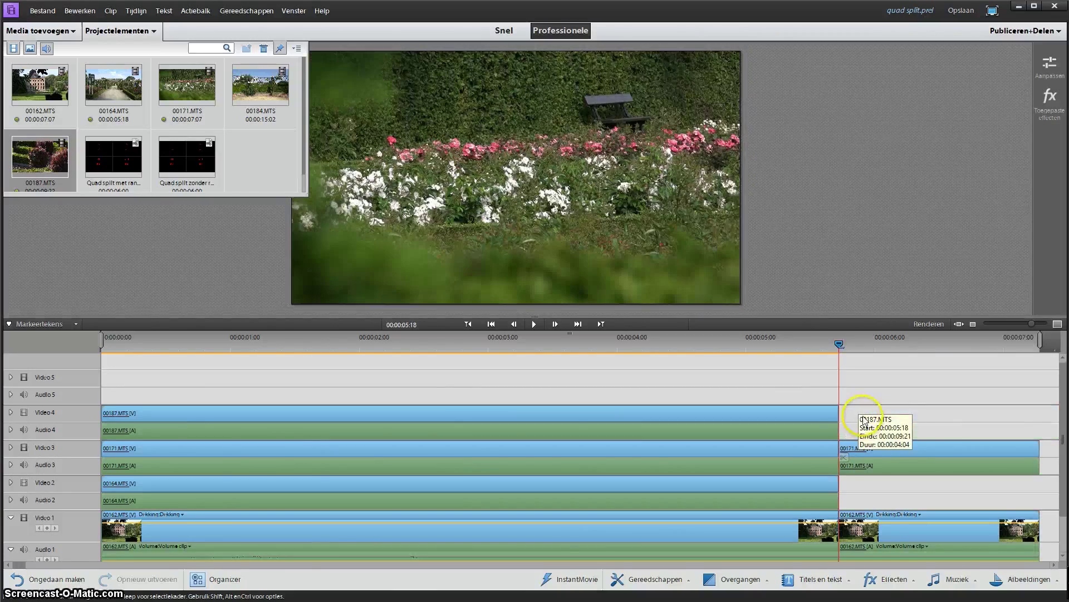
left_click(870, 463)
key("Delete")
left_click(883, 524)
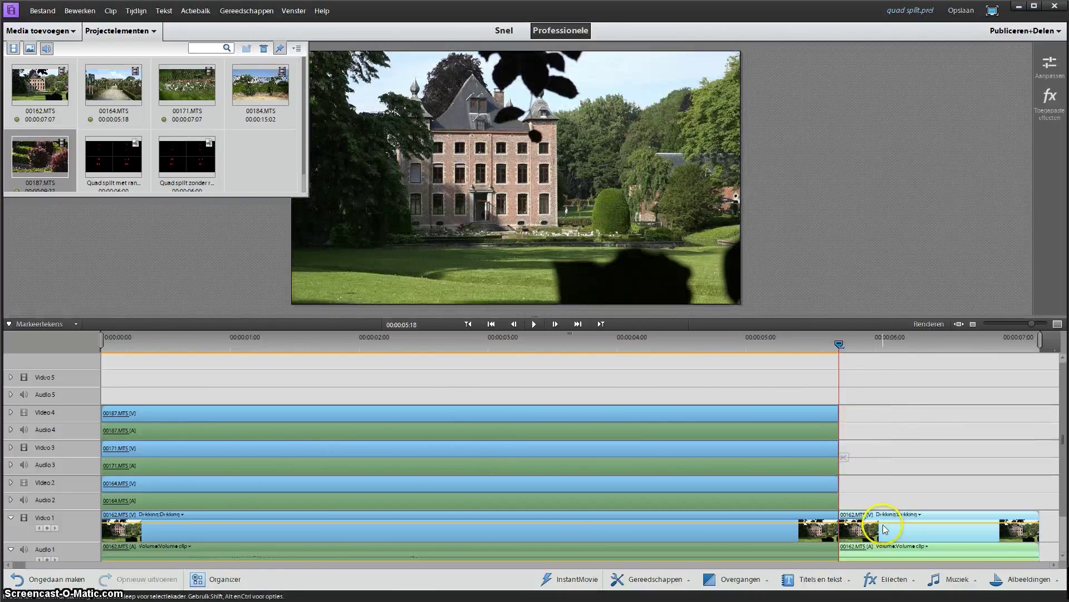
key("Delete")
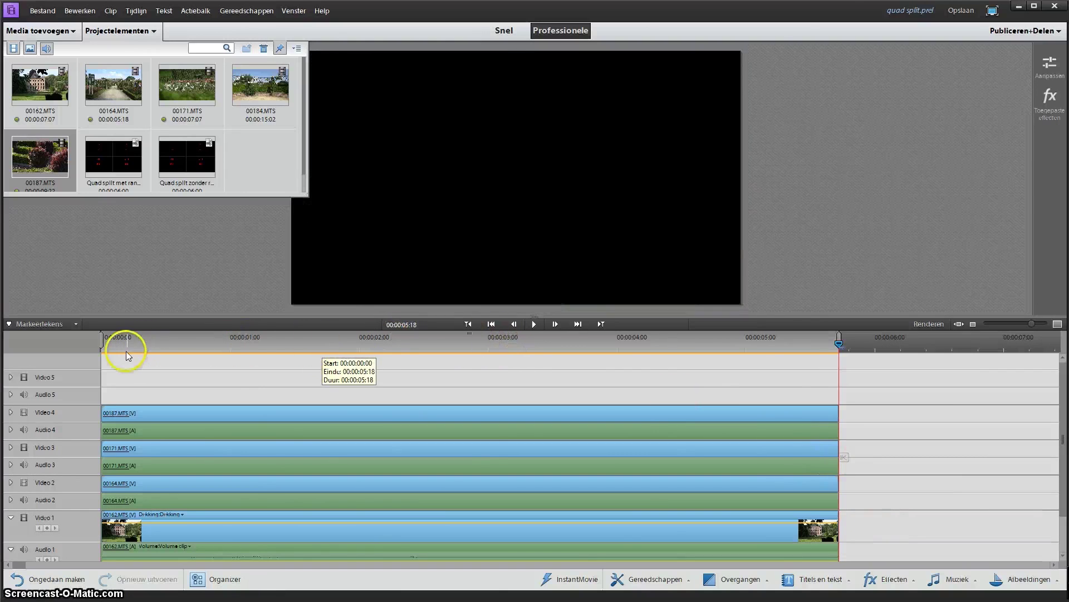
left_click(109, 343)
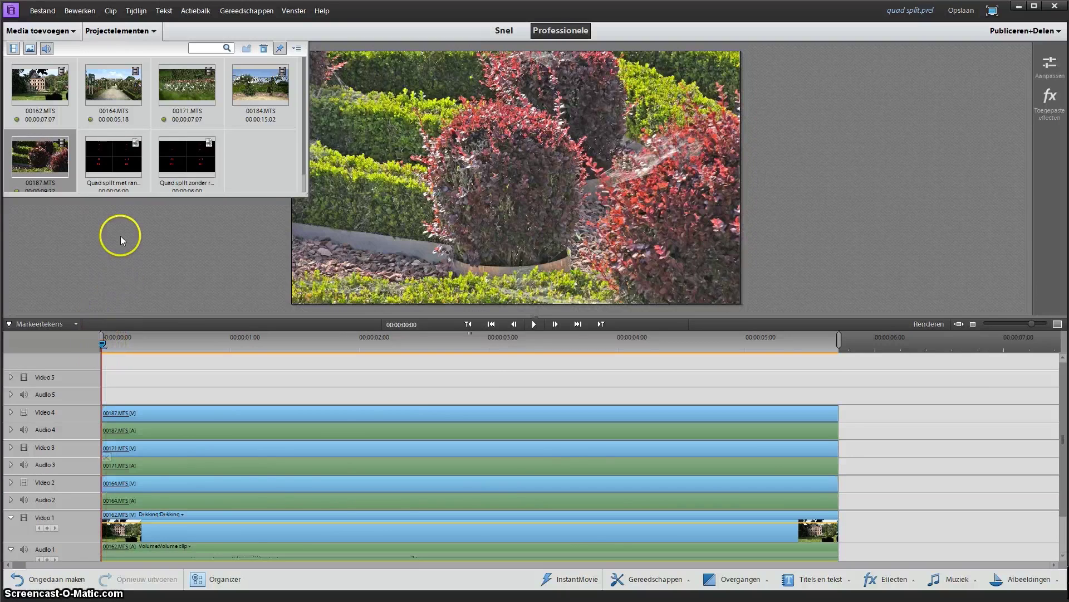
Place Quad split zonder rand.png on Video 5, aligned to 00:00:00:00.
left_click(182, 155)
left_click_drag(182, 155, 149, 366)
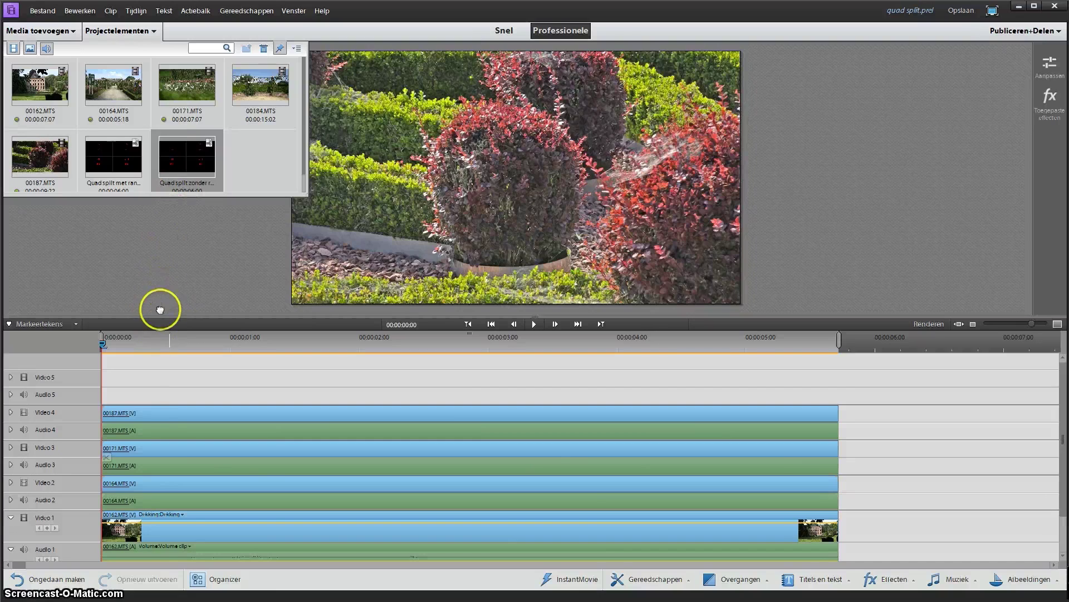
left_click_drag(149, 366, 98, 378)
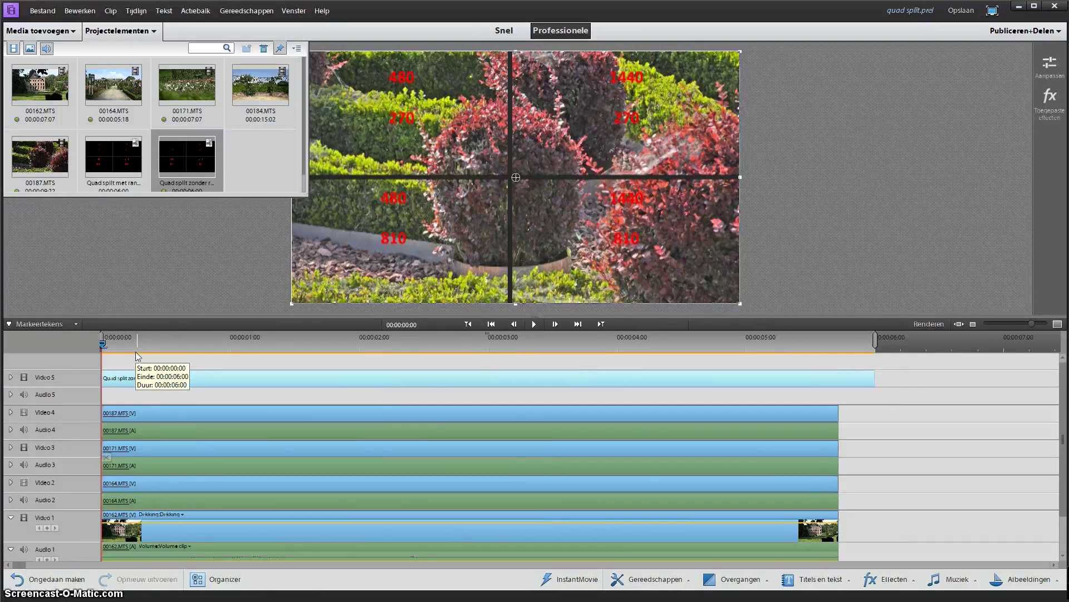
left_click(195, 412)
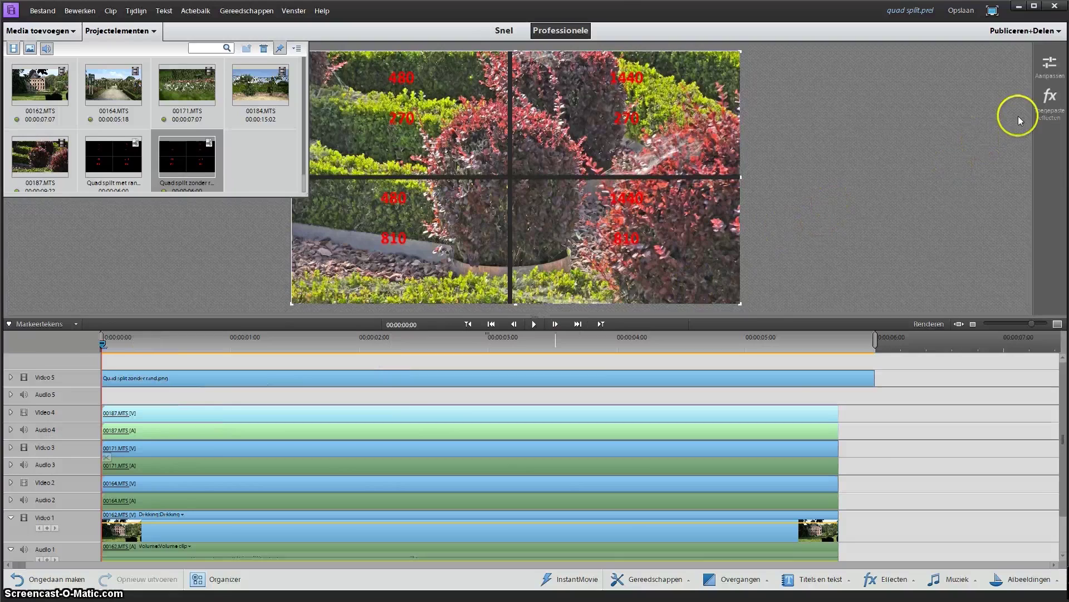
Set the 00187 clip's Motion scale to 50 and position to 480, 270.
left_click(1049, 99)
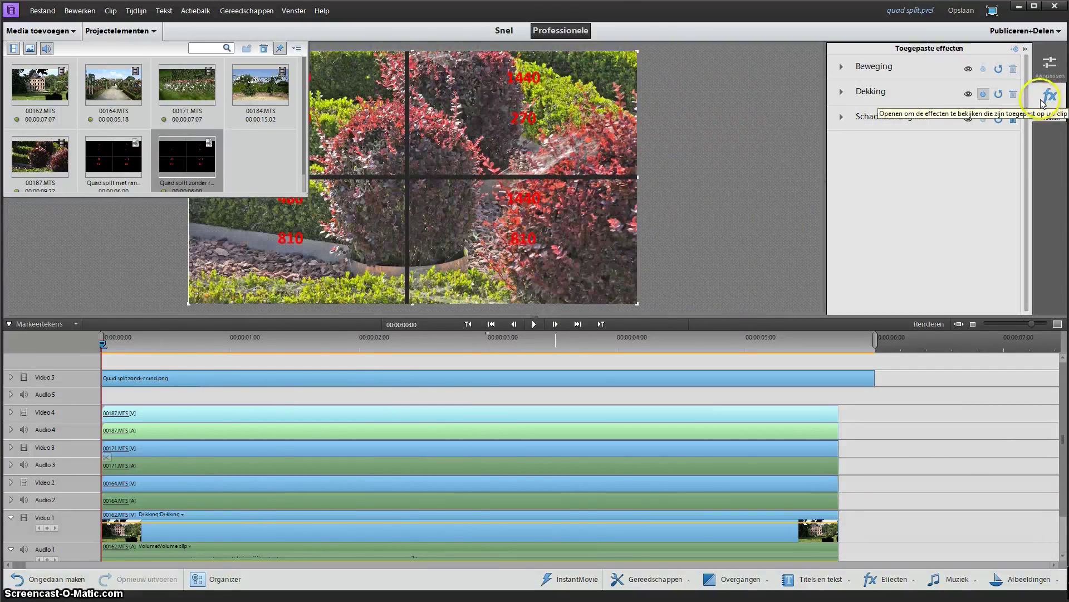
left_click(972, 93)
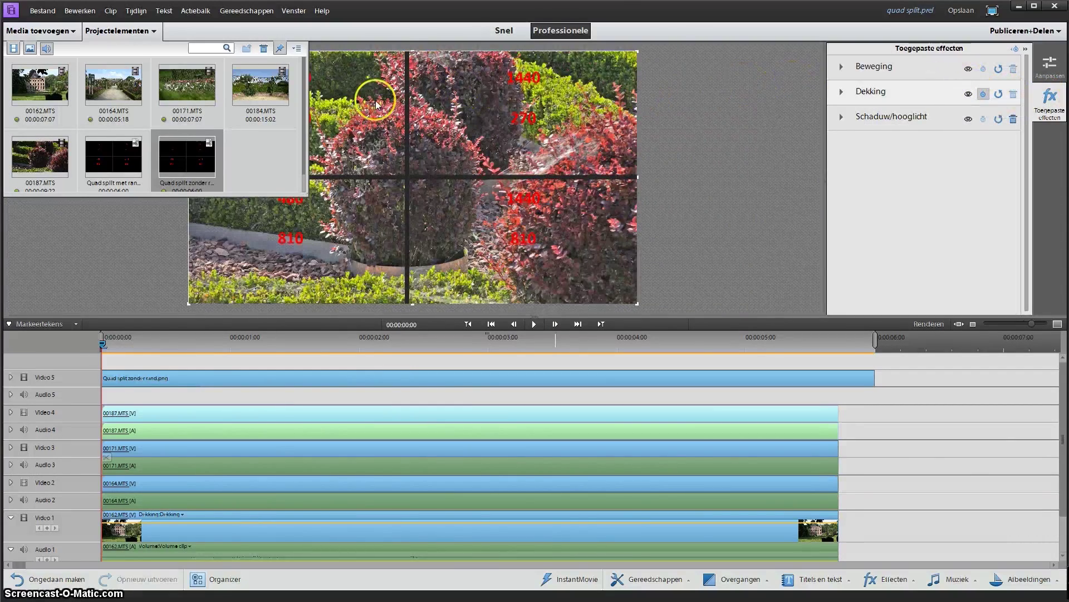
left_click(148, 30)
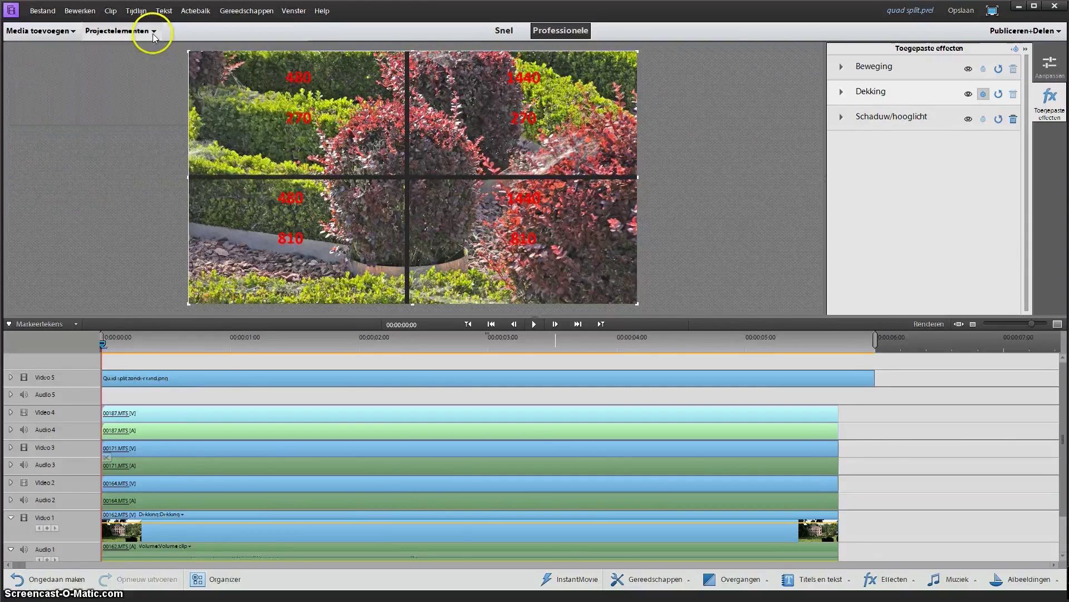
left_click(842, 67)
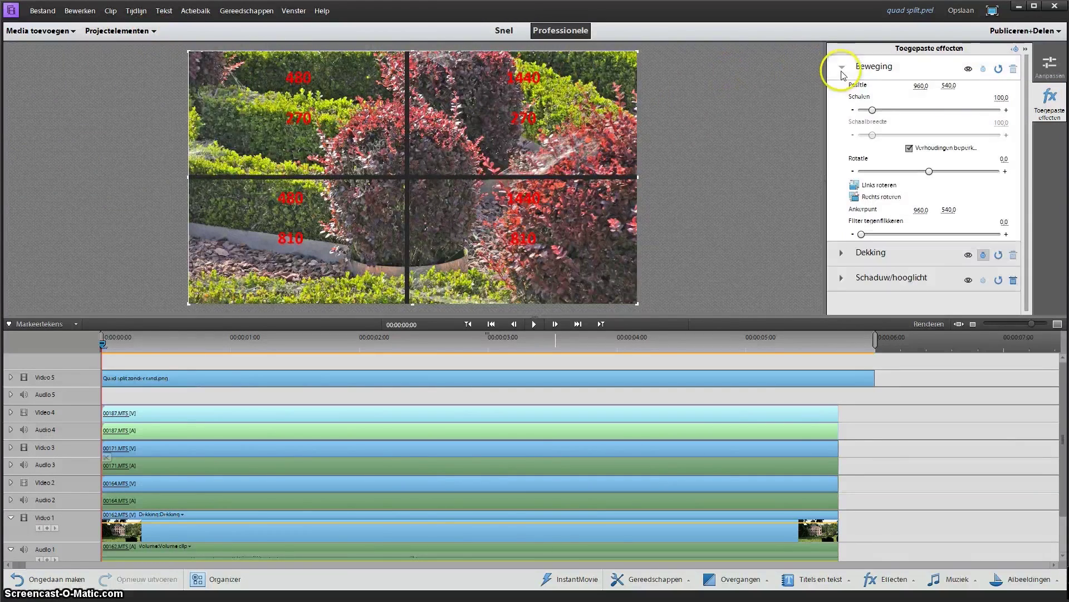
left_click(999, 99)
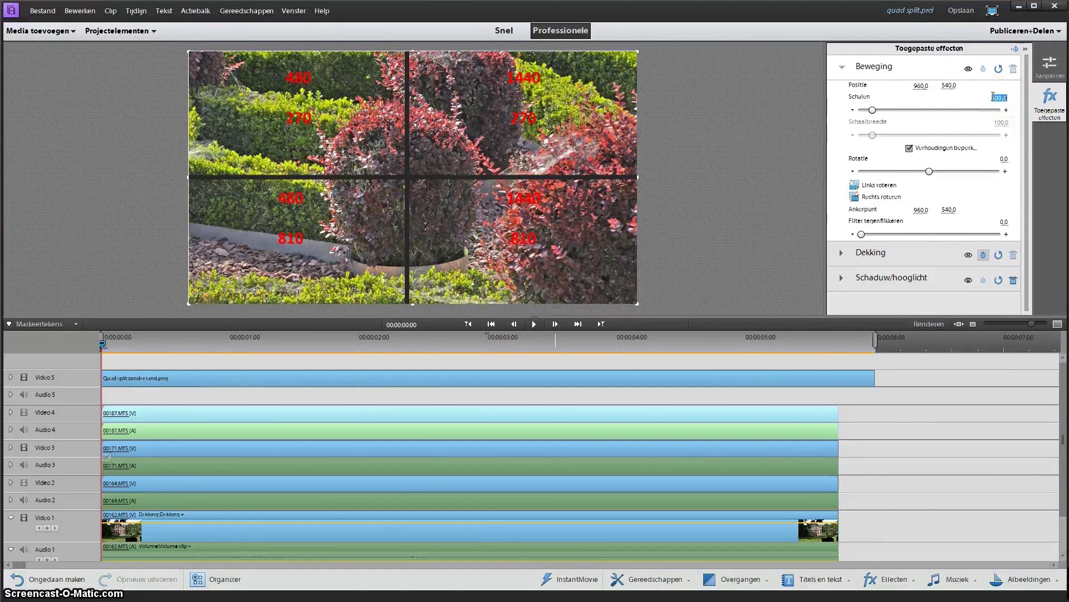
type("50")
key("Return")
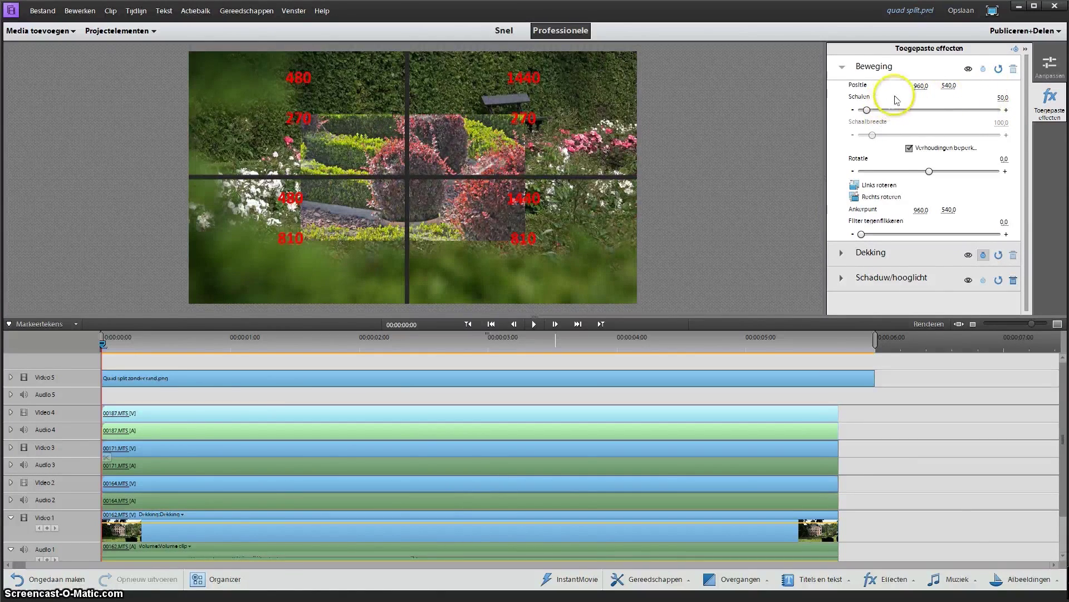
left_click(922, 84)
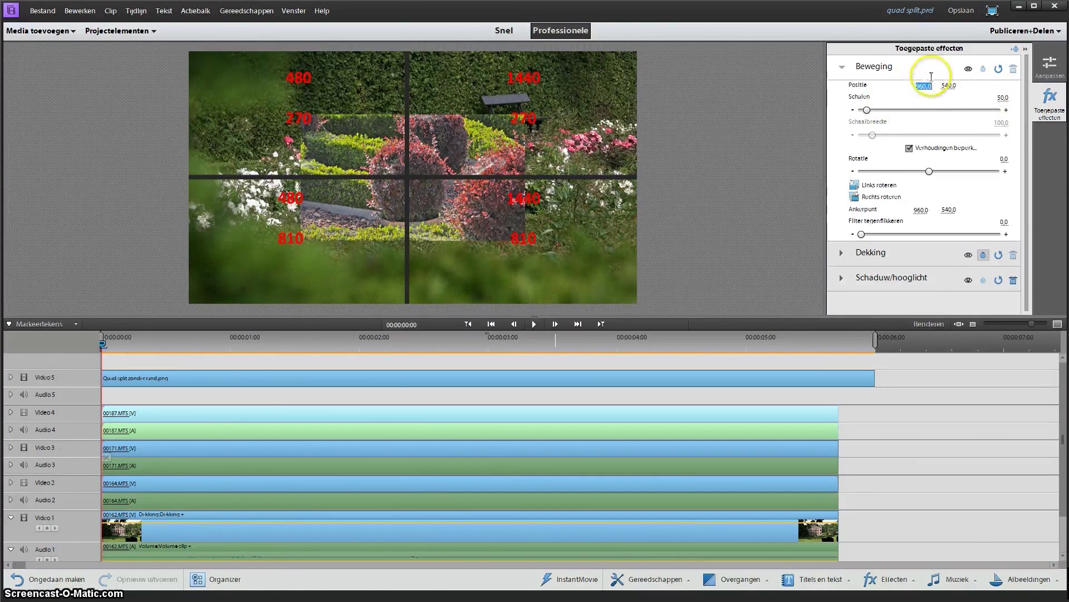
type("480")
left_click(1001, 67)
left_click(949, 85)
type("270")
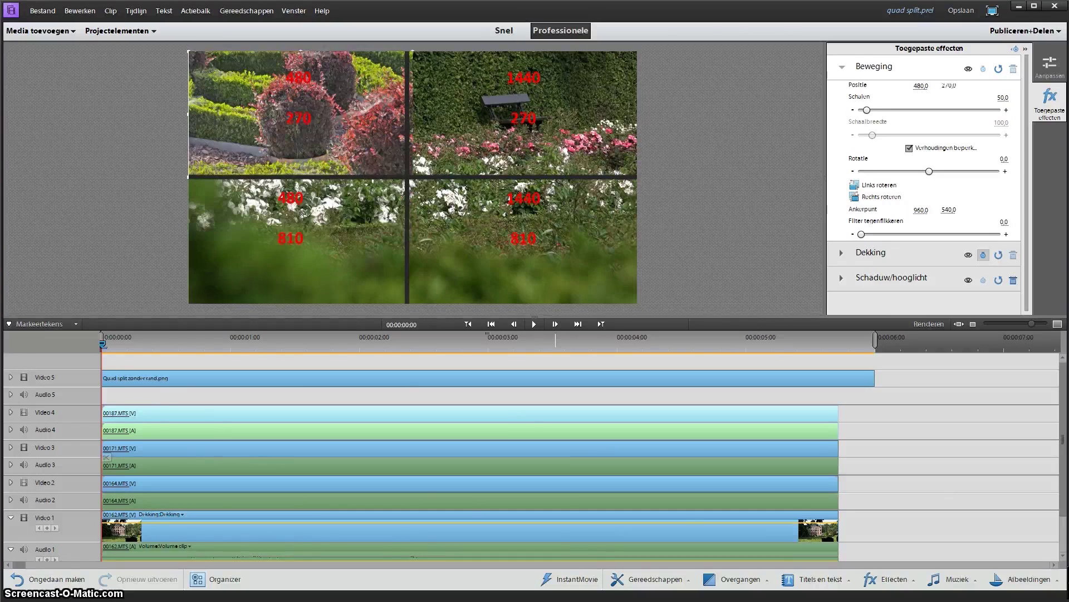
key("Return")
left_click(503, 449)
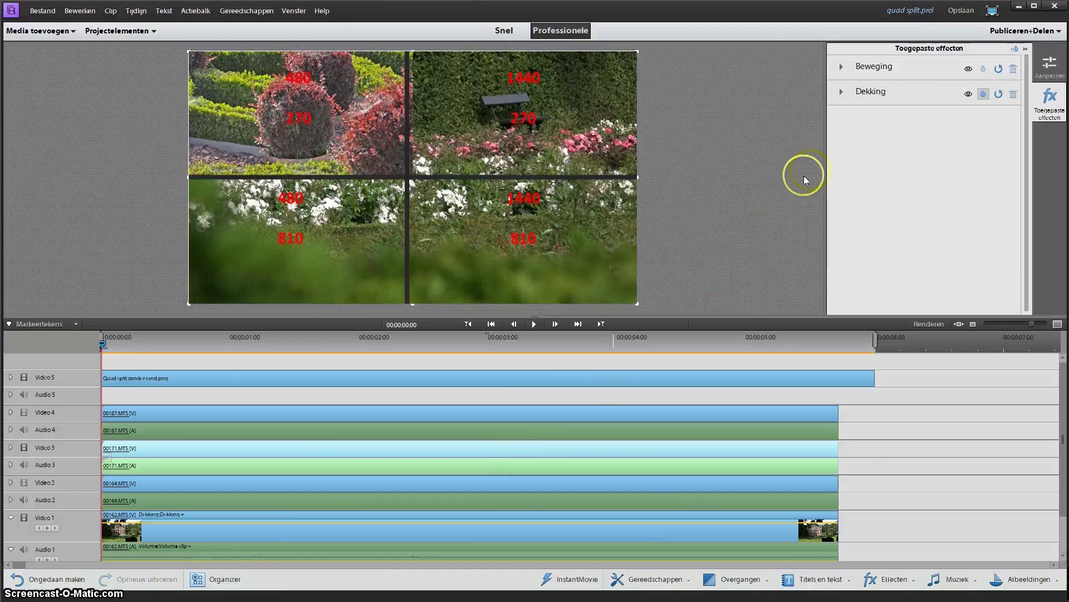
Give the 00171 clip scale 50 and position 1440, 270 in Beweging.
left_click(840, 68)
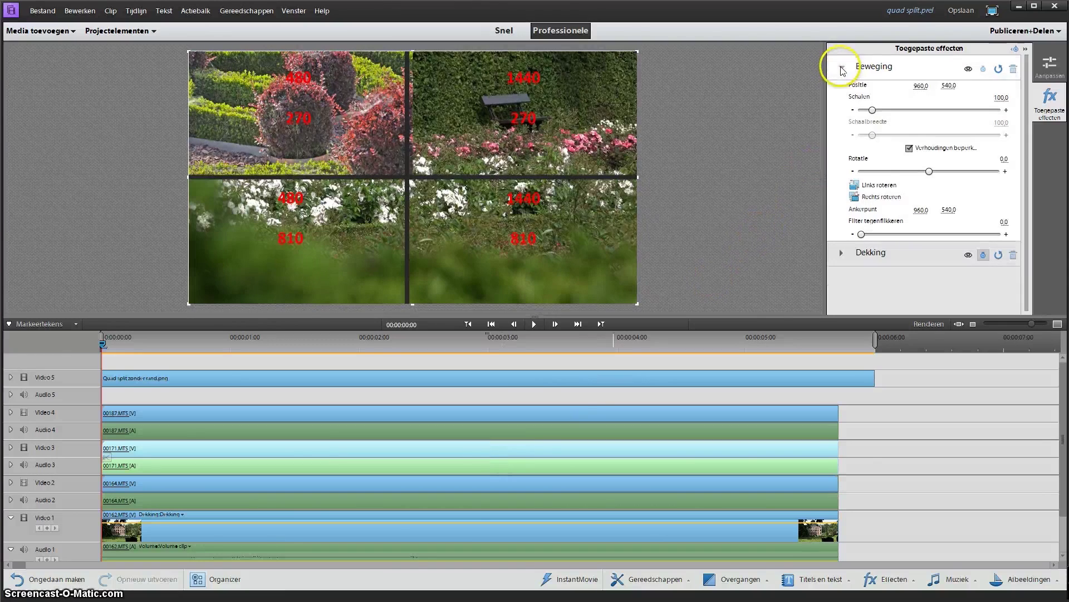
left_click(1001, 98)
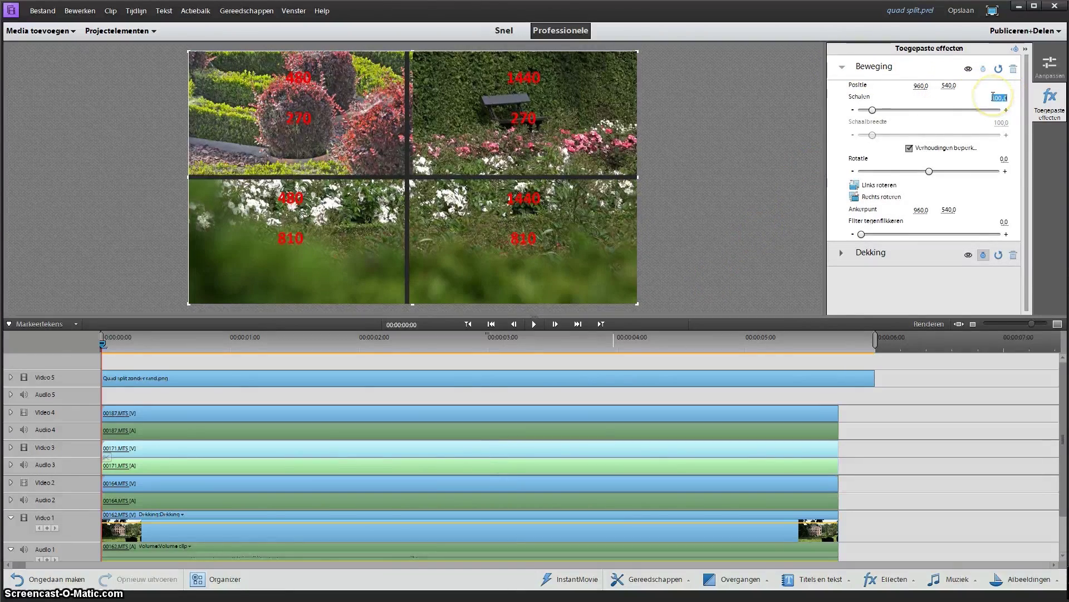
type("50")
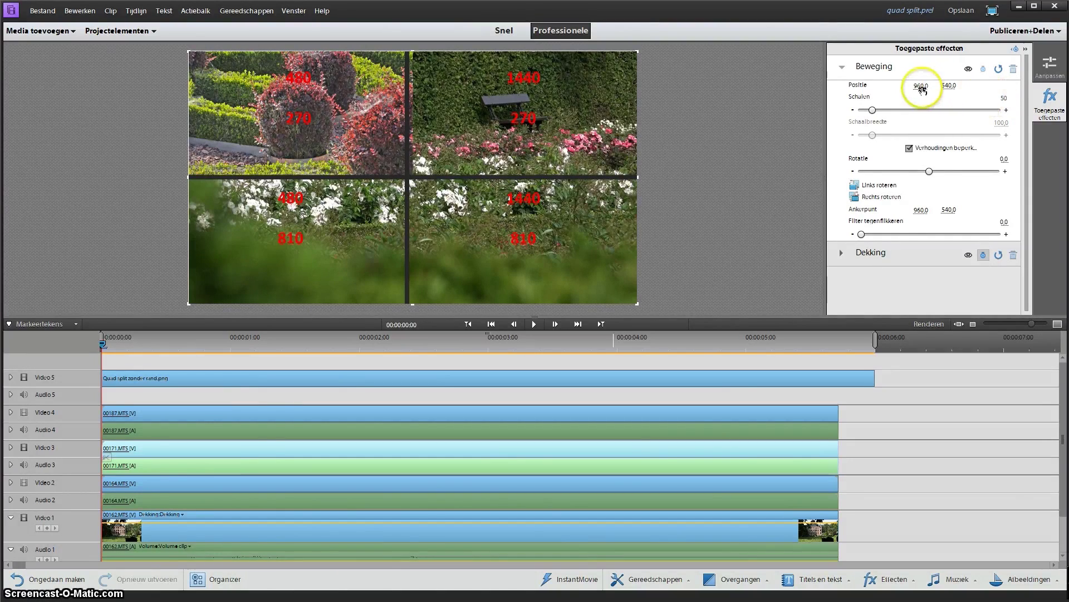
left_click(924, 86)
type("1440")
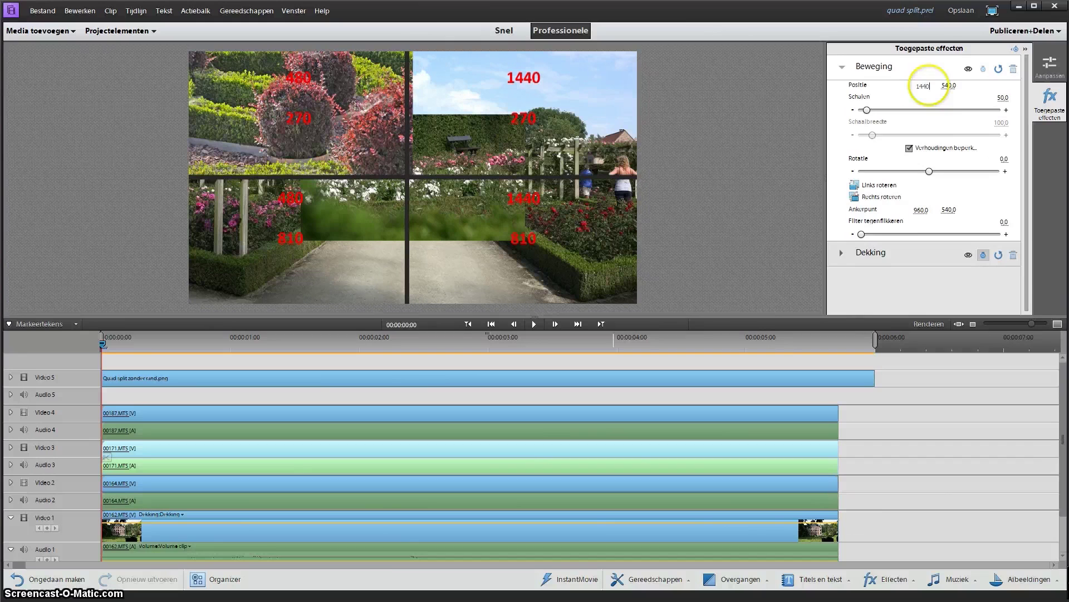
left_click(953, 86)
type("2")
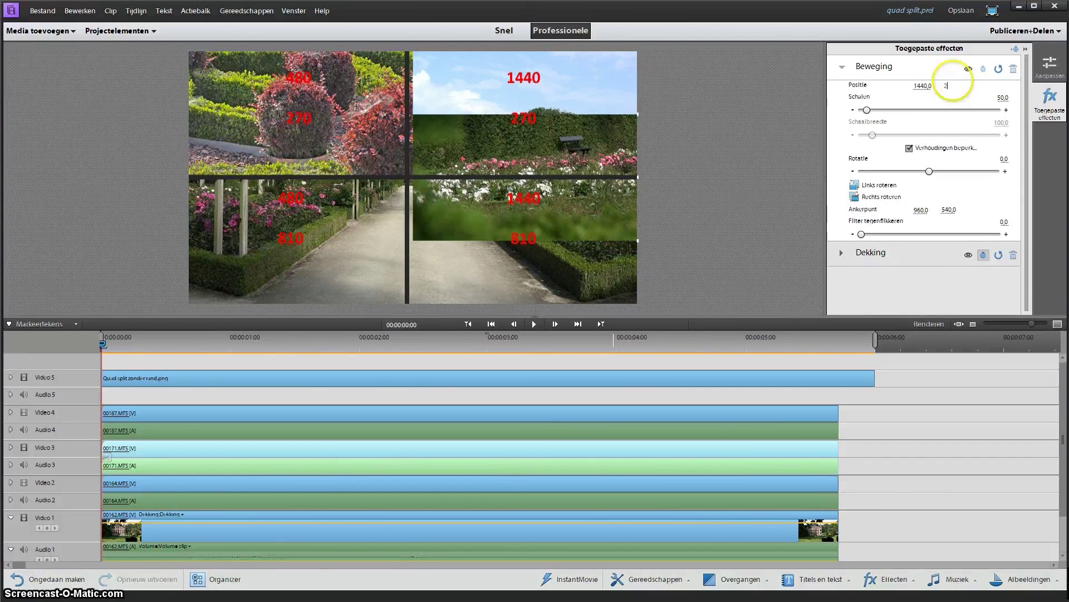
key("Return")
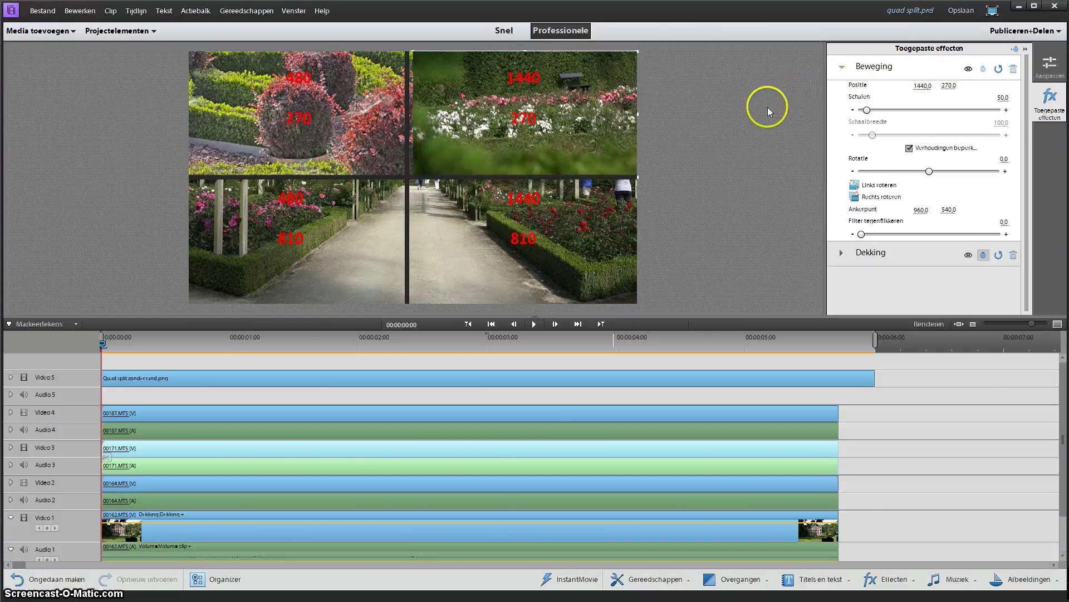
left_click(544, 498)
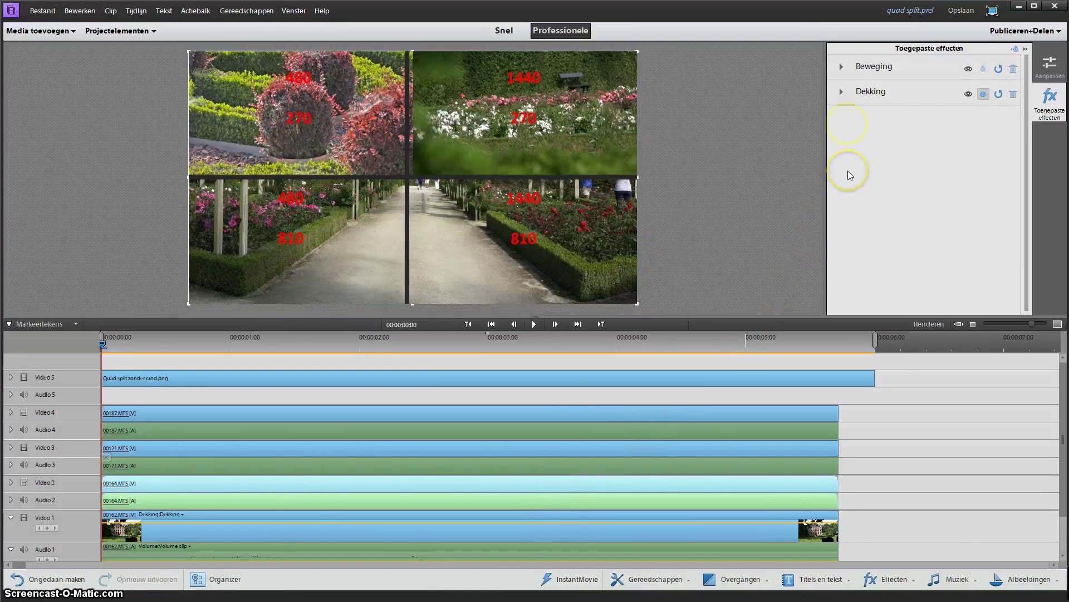
Set the 00164 clip to scale 50 and position 480, 810.
left_click(846, 69)
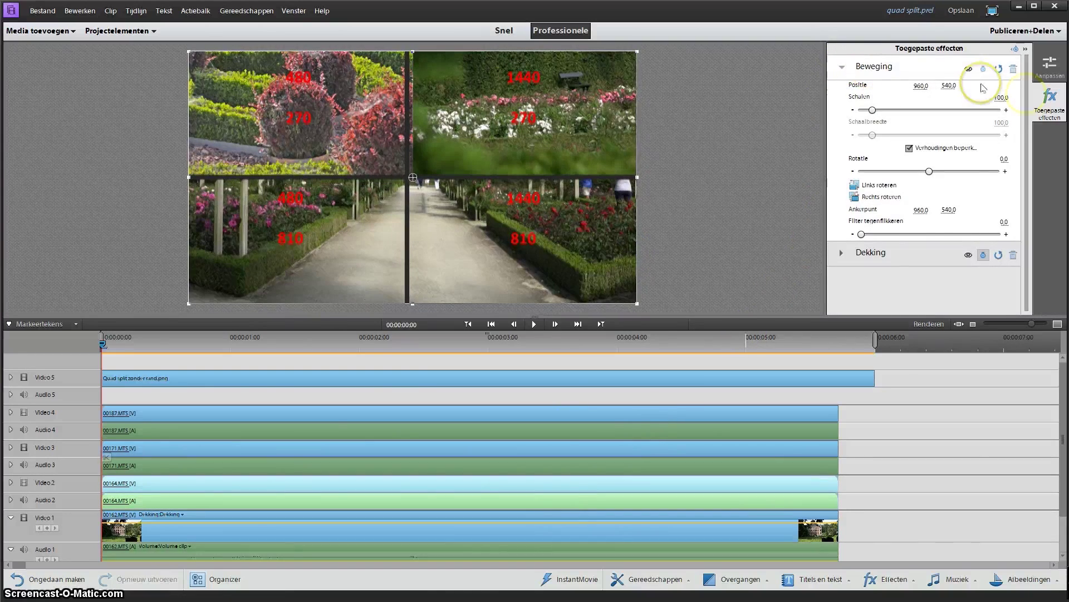
type("0")
key("Return")
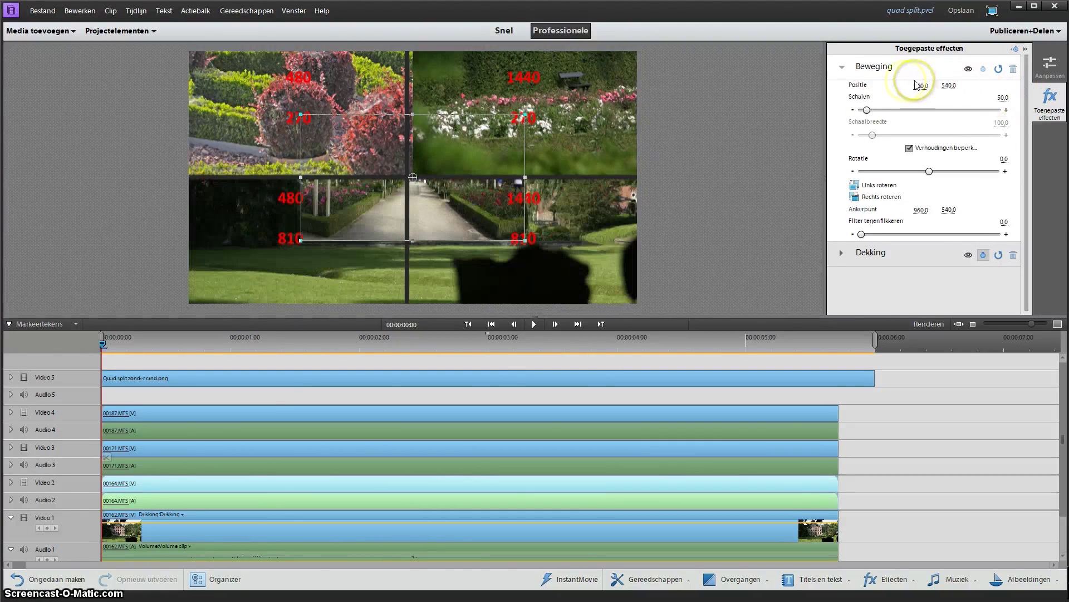
left_click(923, 85)
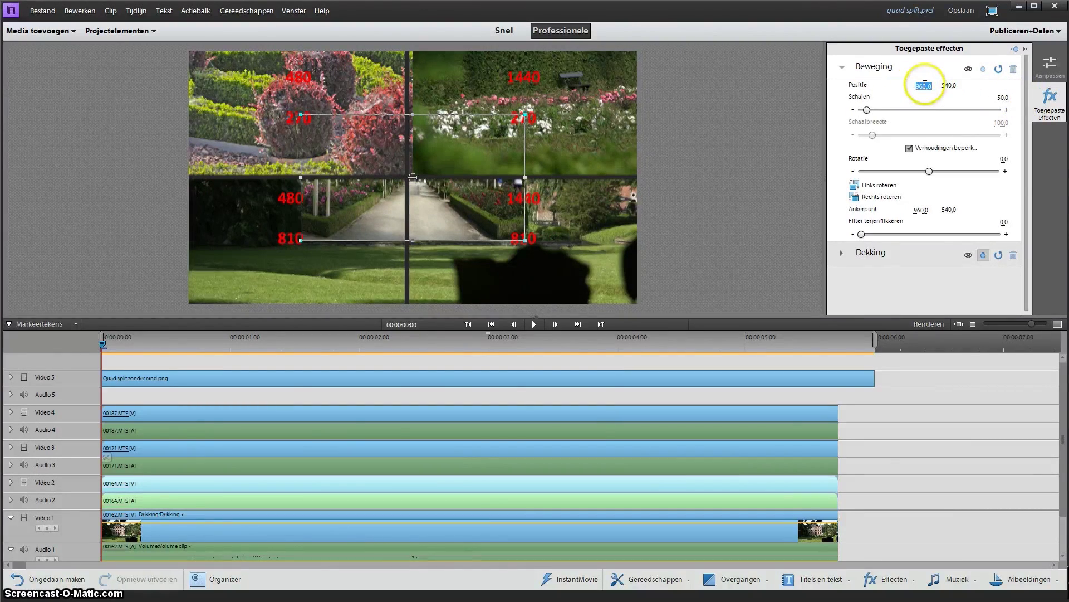
type("480")
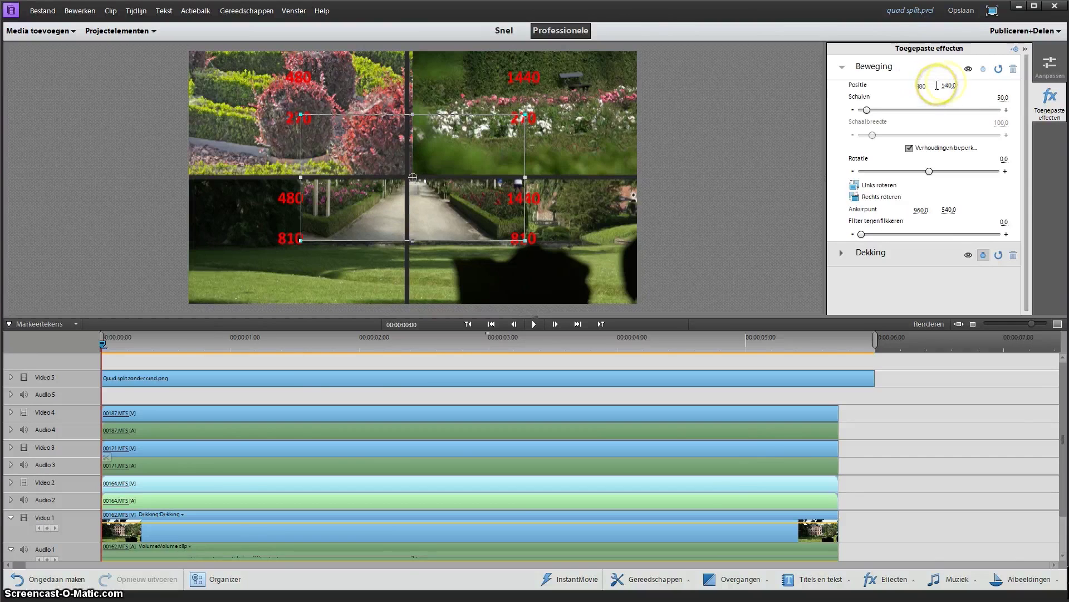
left_click(953, 85)
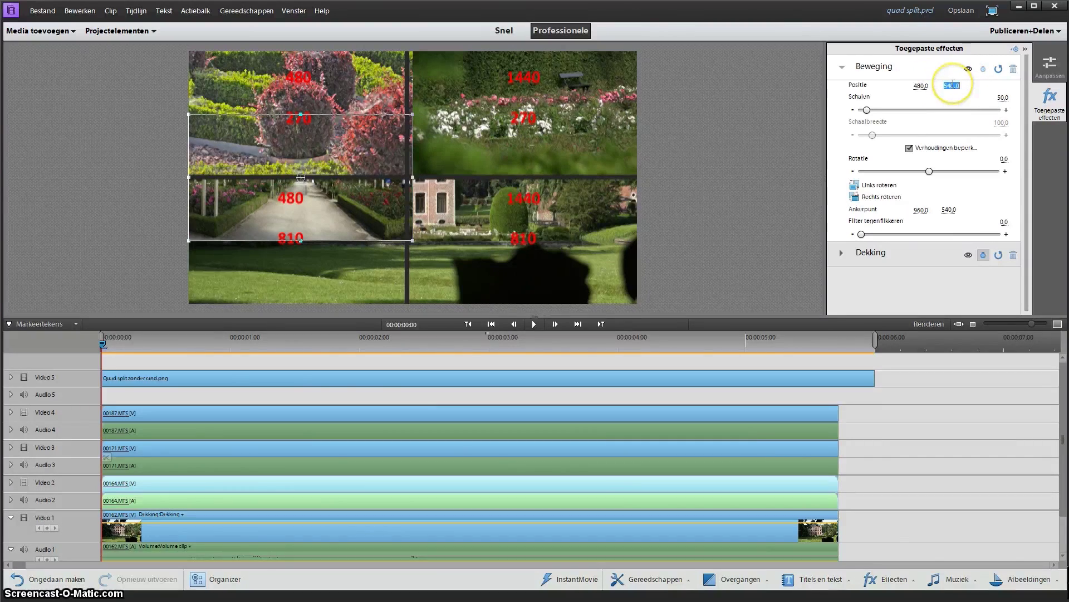
type("810")
key("Return")
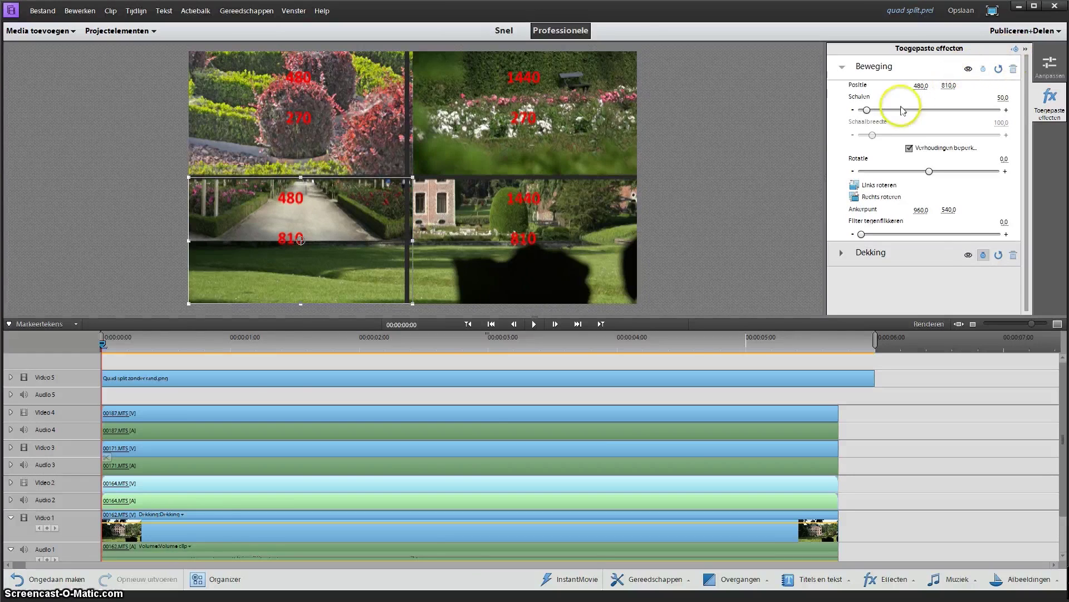
left_click(607, 521)
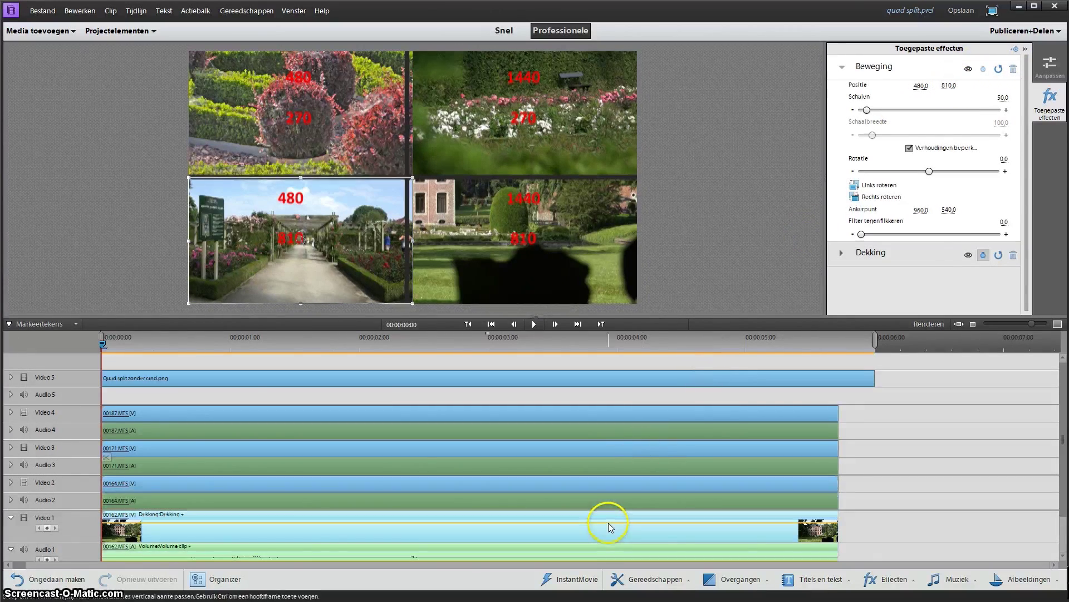
Set the 00162 clip to scale 50 and position 1440, 810.
left_click(842, 66)
left_click(1000, 97)
type("50")
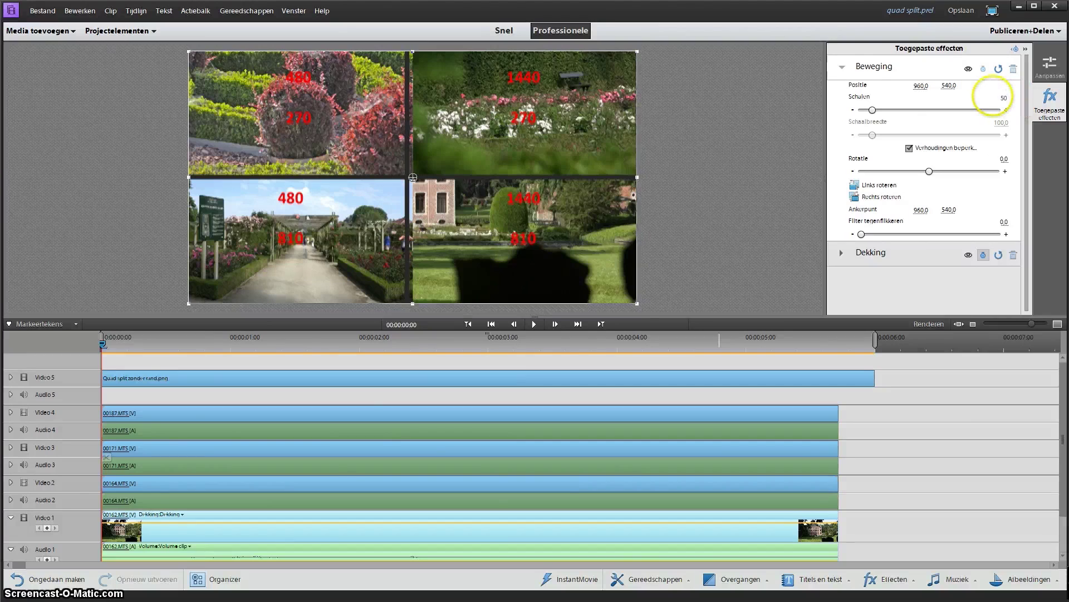
key("Return")
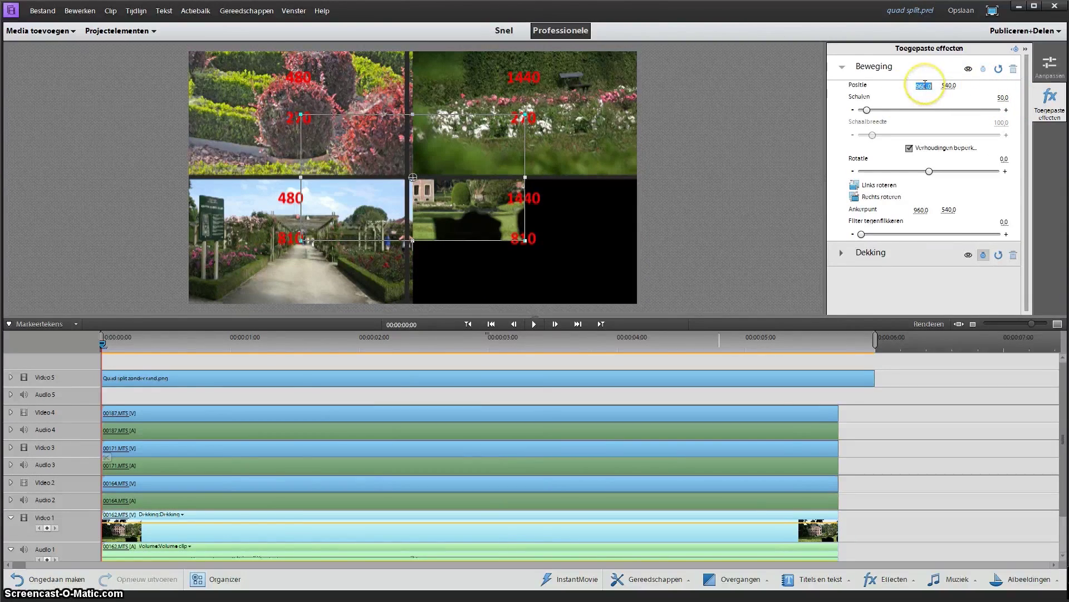
type("1440")
key("Return")
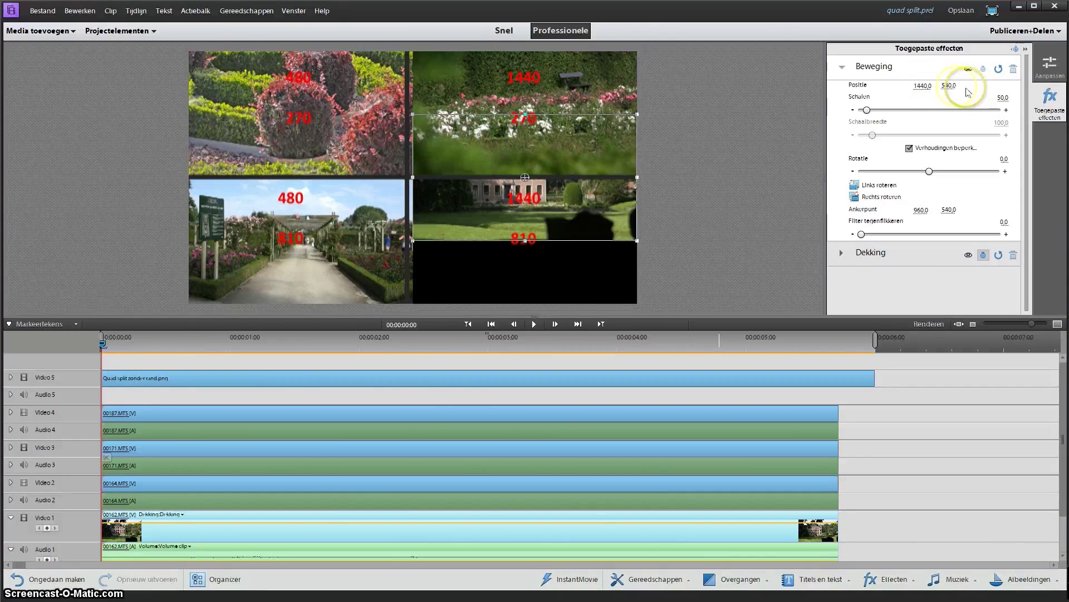
left_click(951, 85)
type("810")
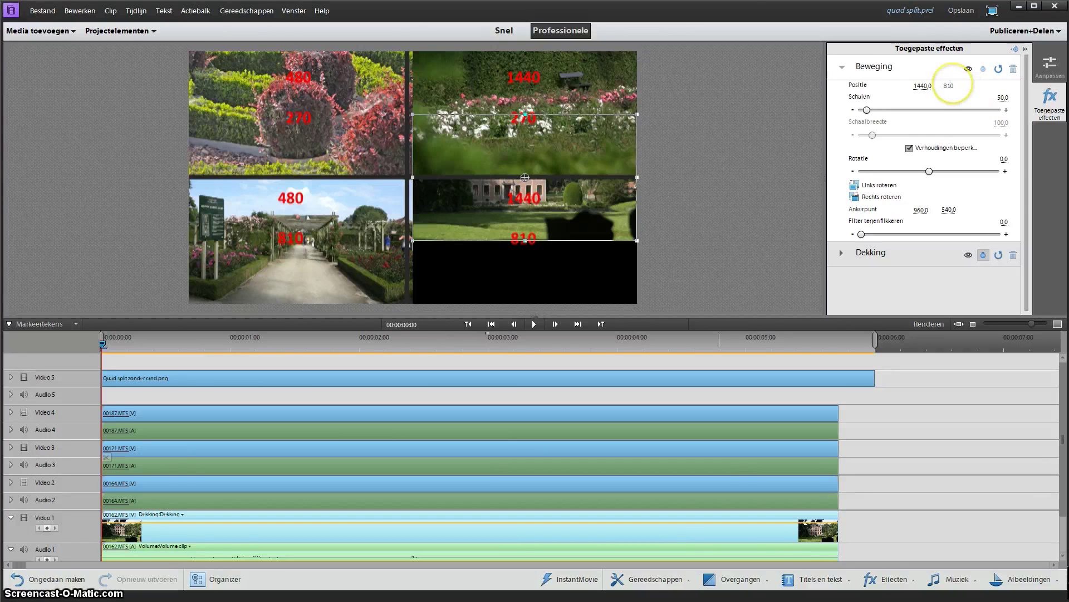
key("Return")
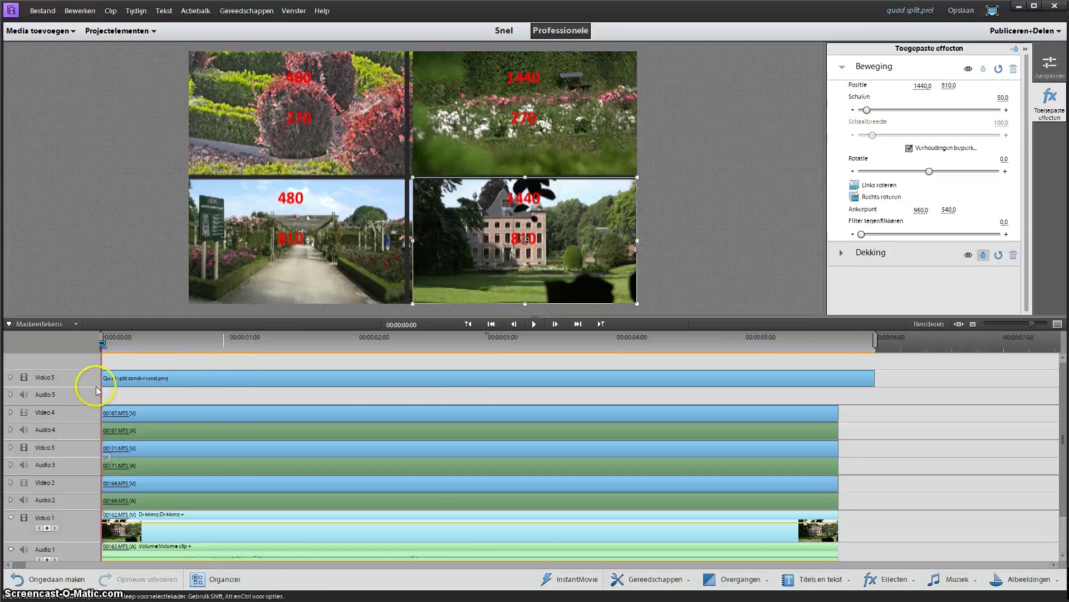
Delete the numbered quad split guide image from Video 5.
left_click(135, 379)
key("Delete")
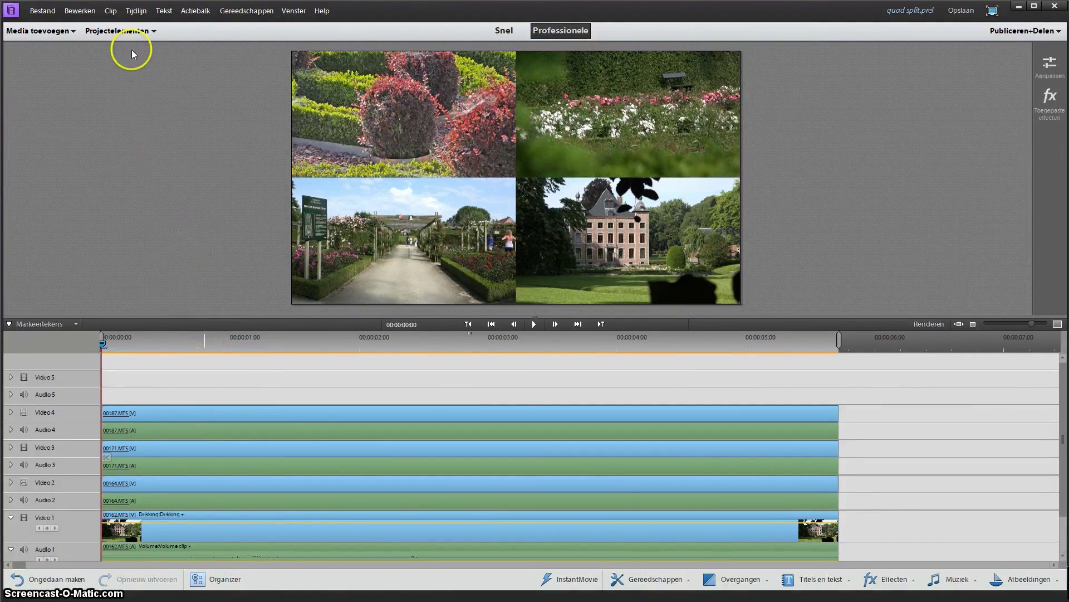
Place Quad split met rand.png on Video 5 at the timeline start.
left_click(135, 29)
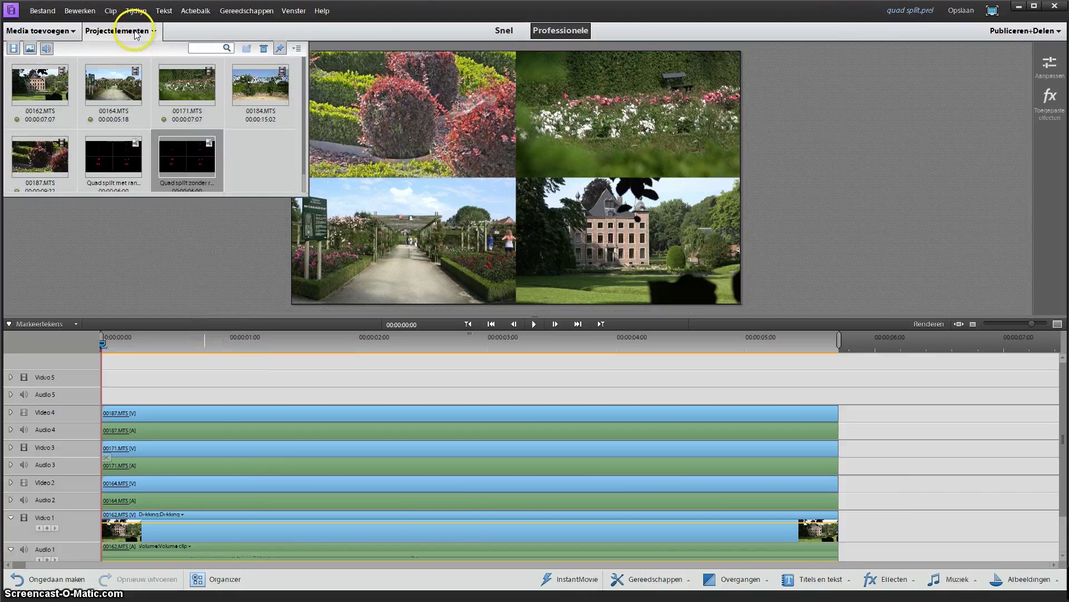
left_click(116, 164)
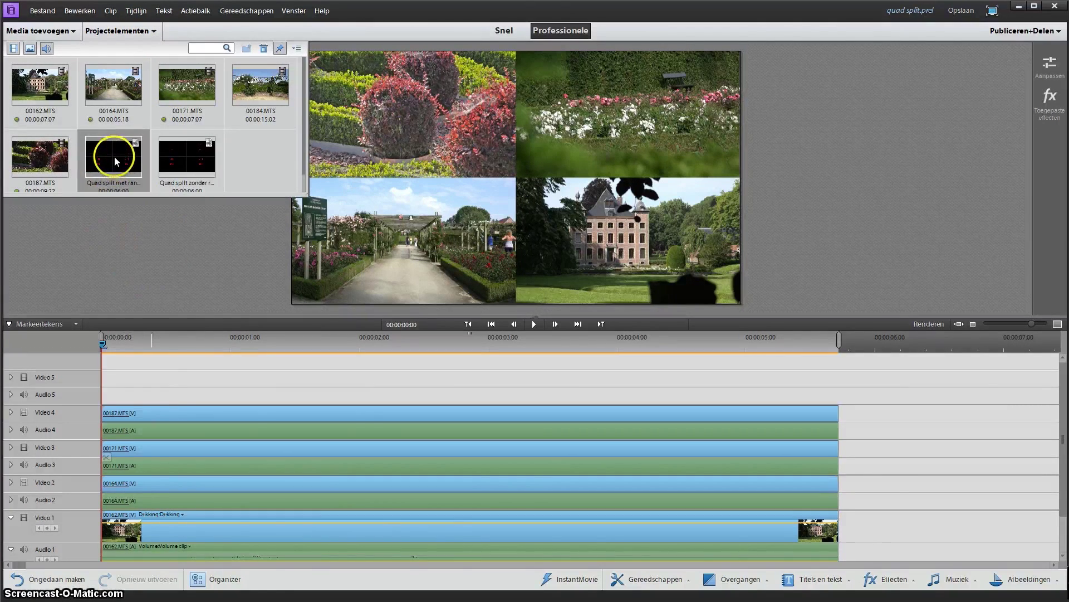
left_click_drag(115, 156, 162, 372)
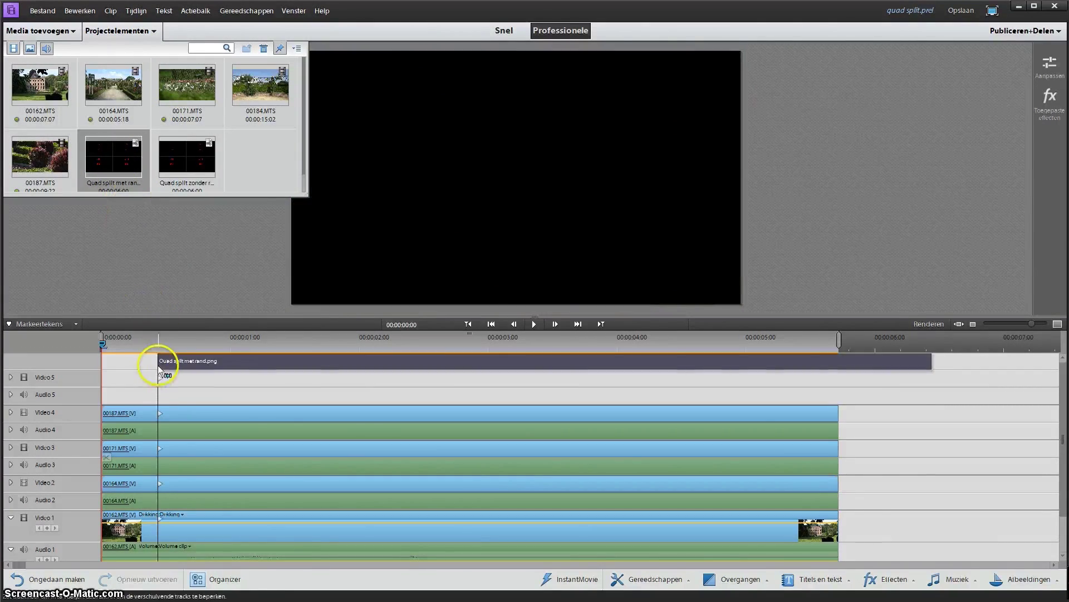
left_click_drag(162, 372, 95, 387)
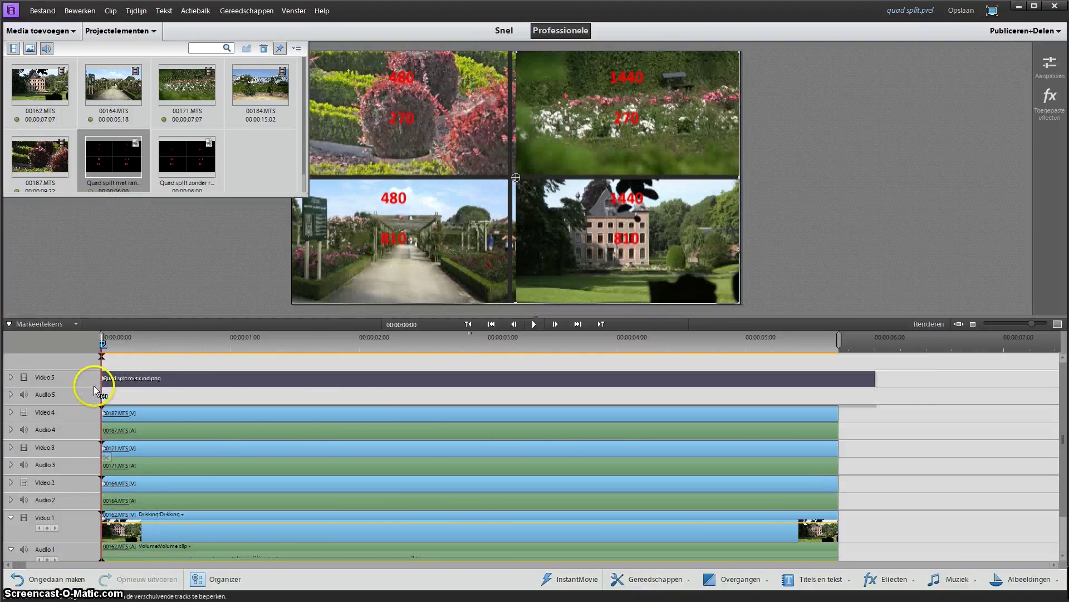
left_click(180, 346)
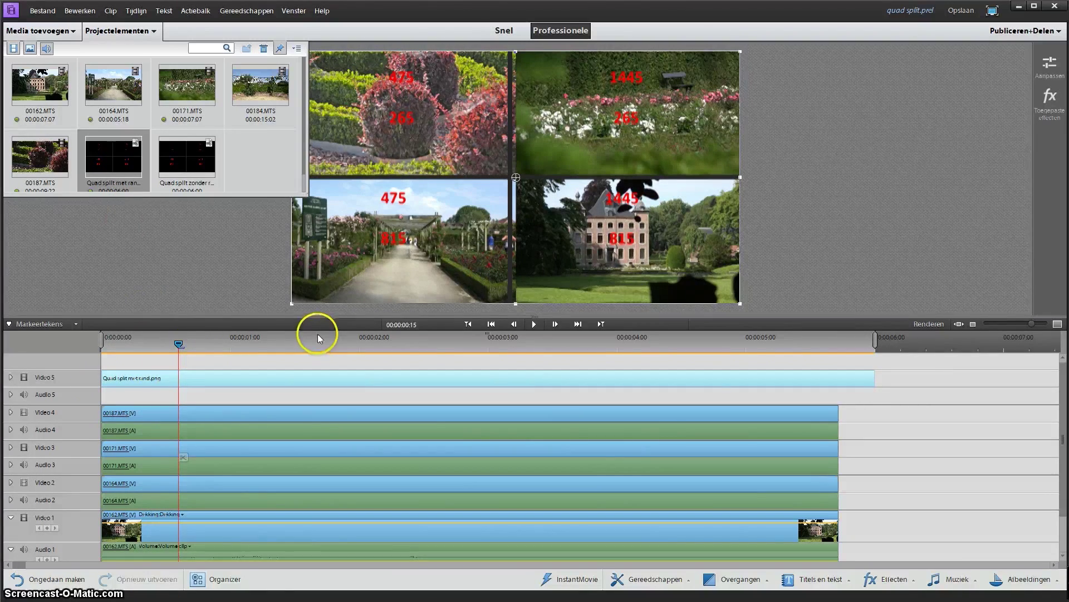
Move the top-left 00187 clip to position 475, 265.
left_click(1050, 97)
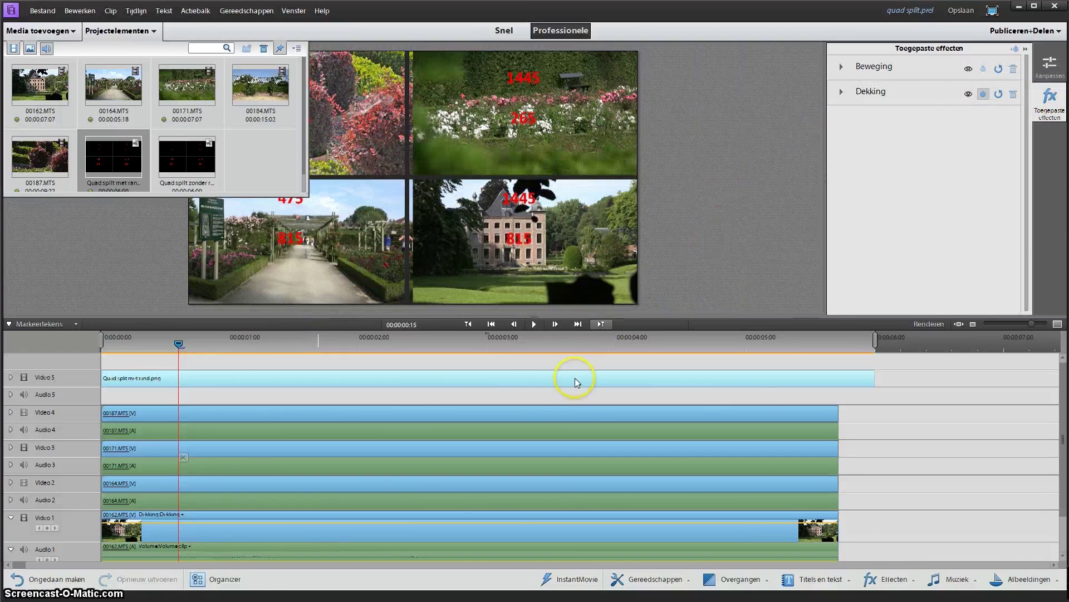
left_click(572, 411)
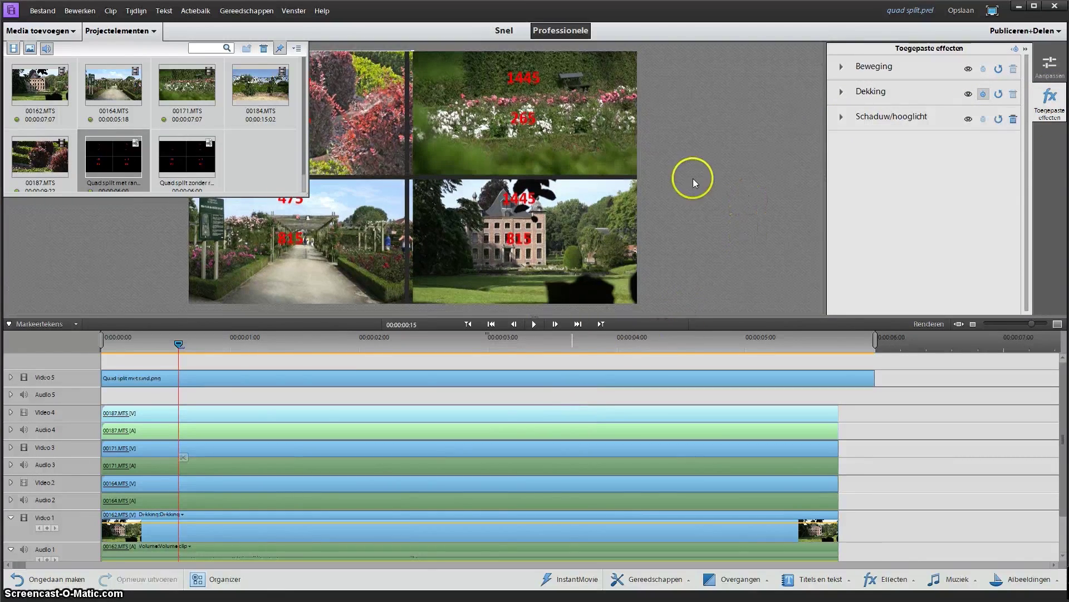
left_click(156, 31)
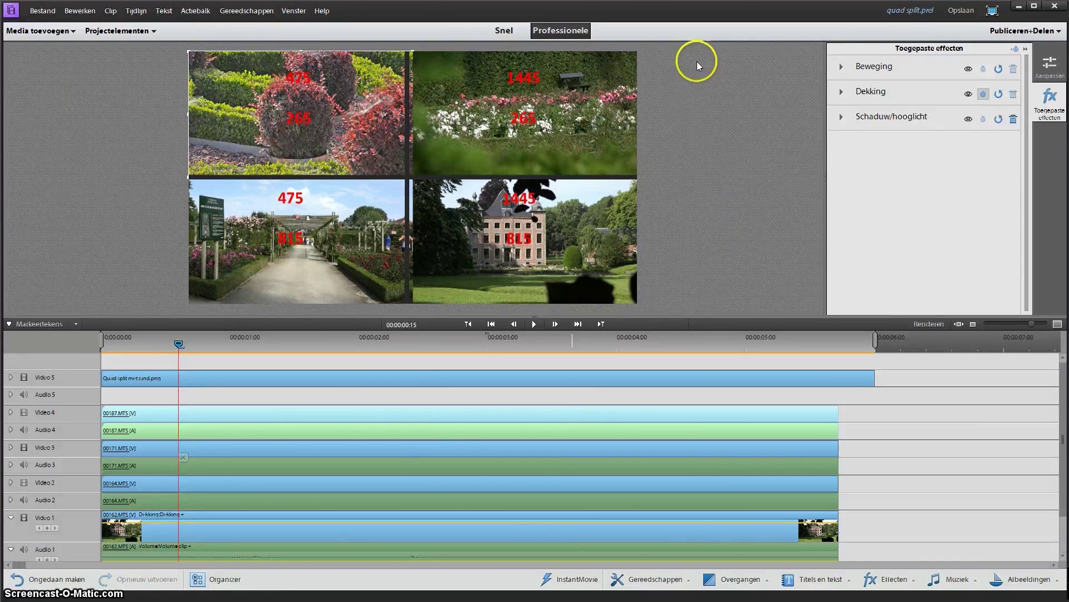
left_click(842, 66)
left_click(920, 86)
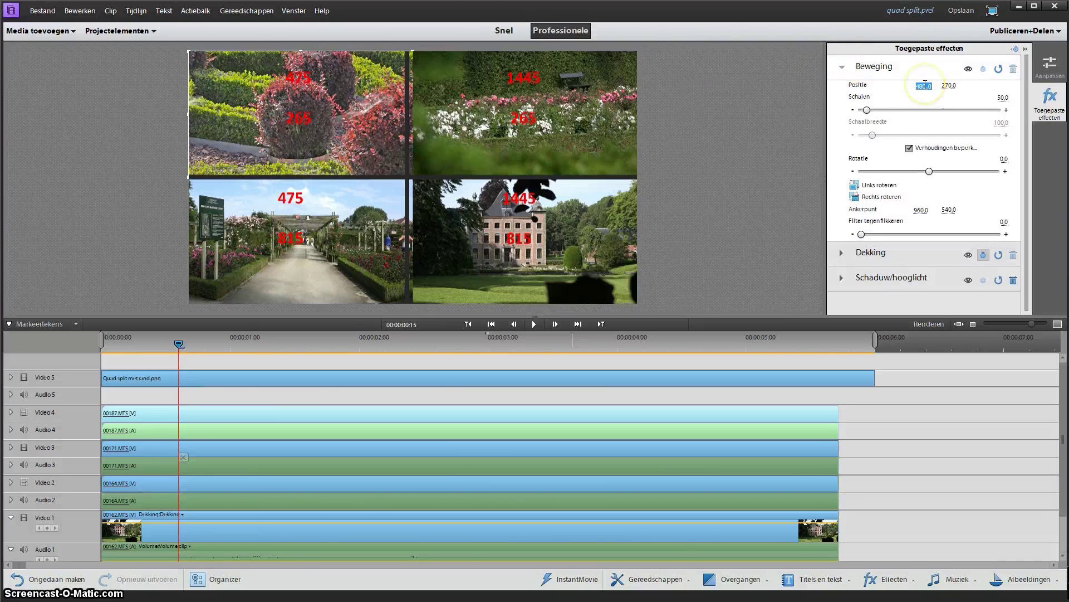
type("475")
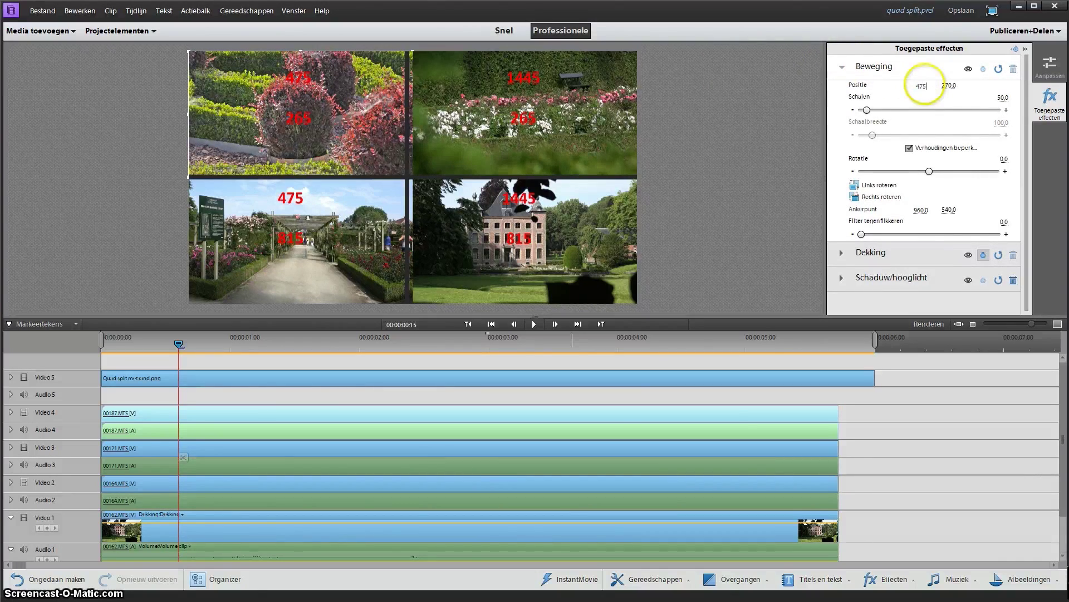
left_click(950, 85)
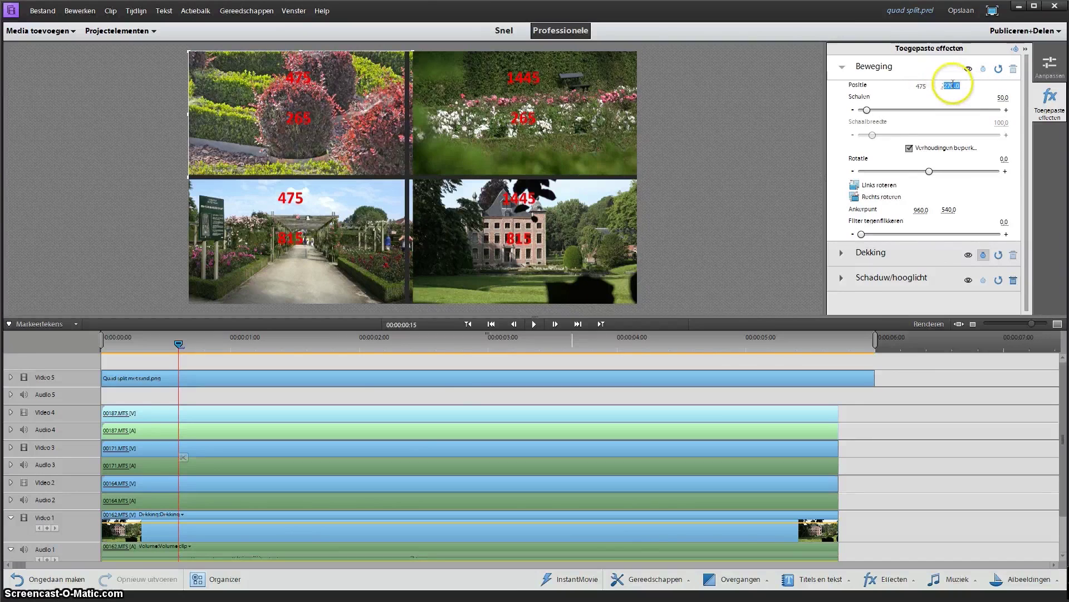
type("265")
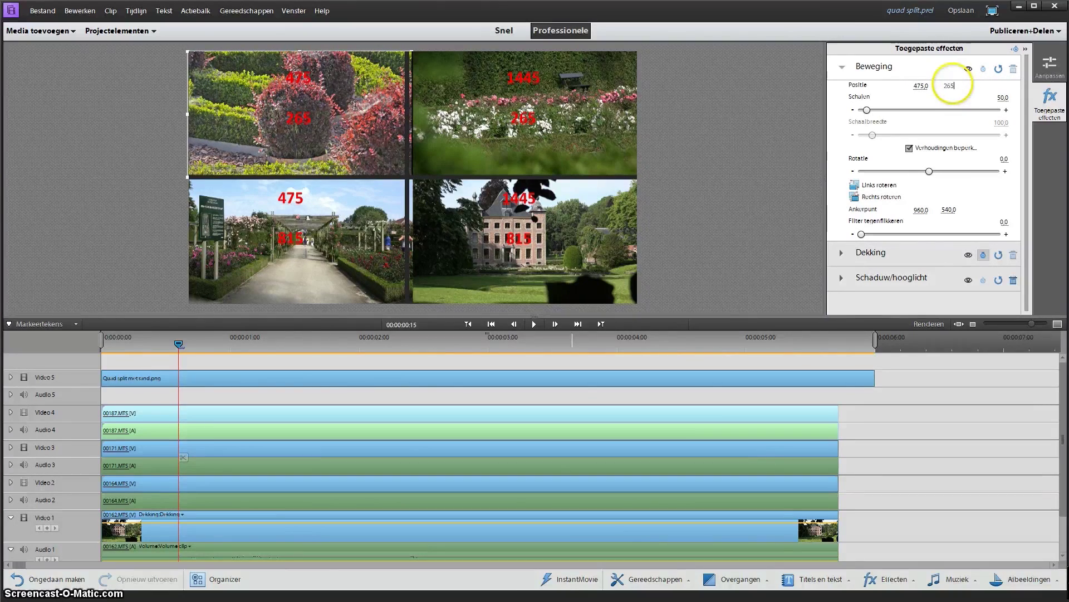
key("Return")
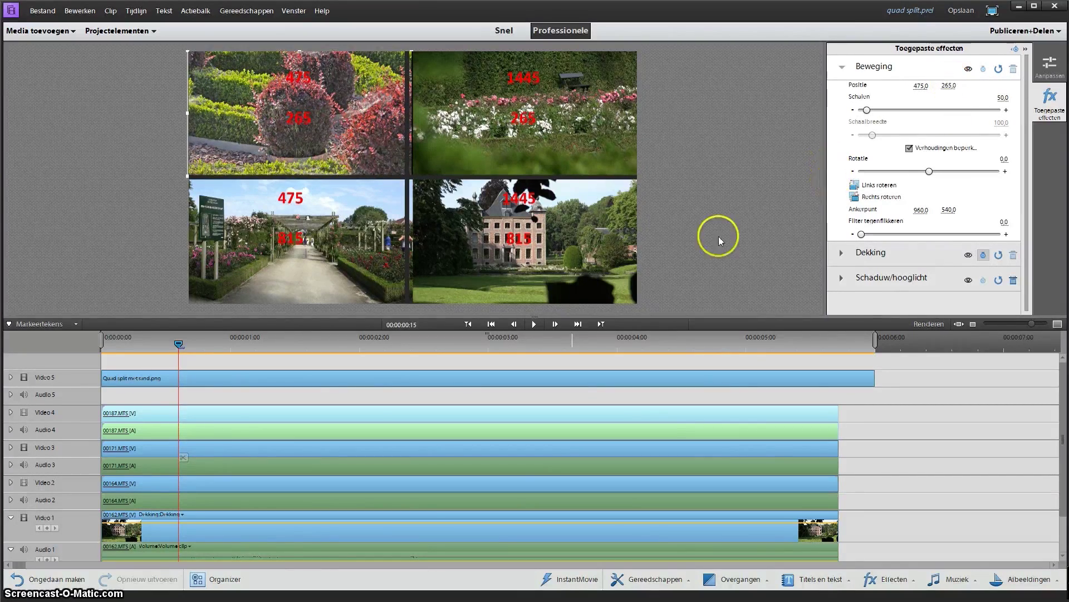
Move the top-right 00171 clip to position 1445, 265.
left_click(529, 470)
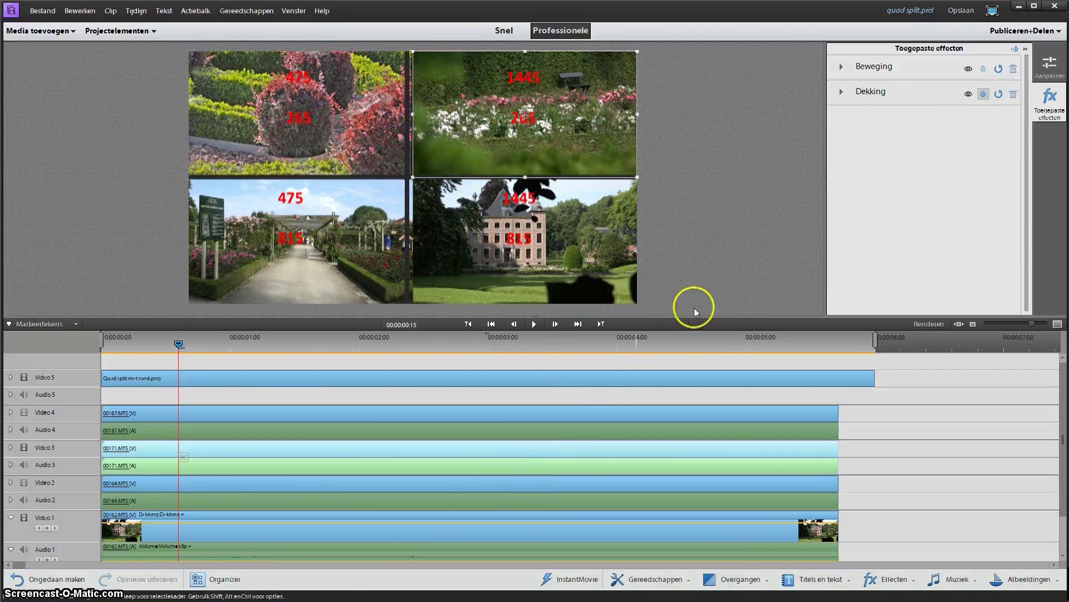
left_click(841, 67)
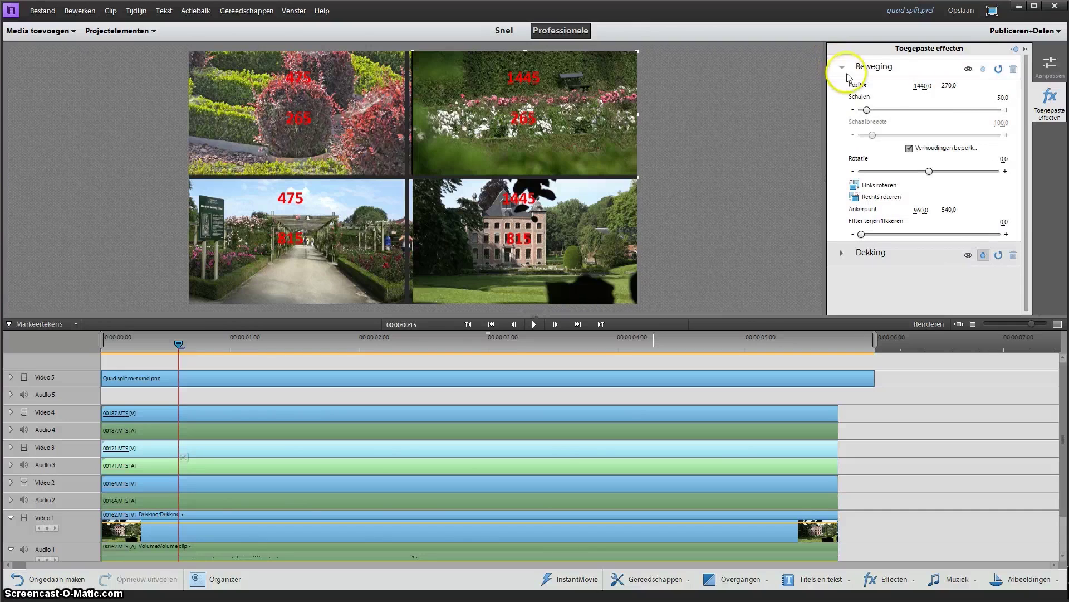
left_click(923, 86)
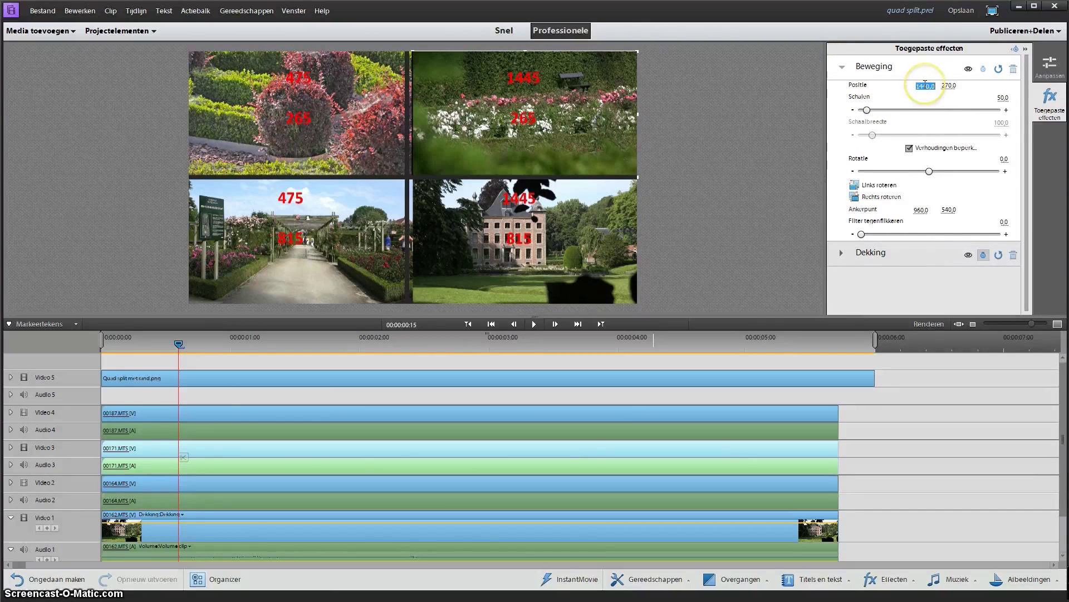
type("1")
left_click(950, 86)
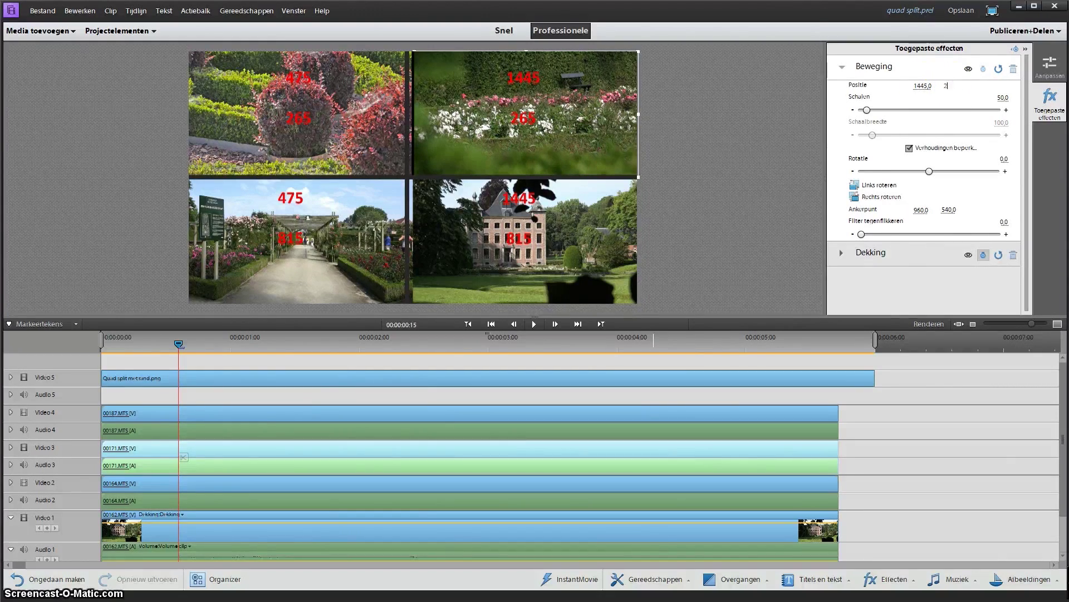
key("Return")
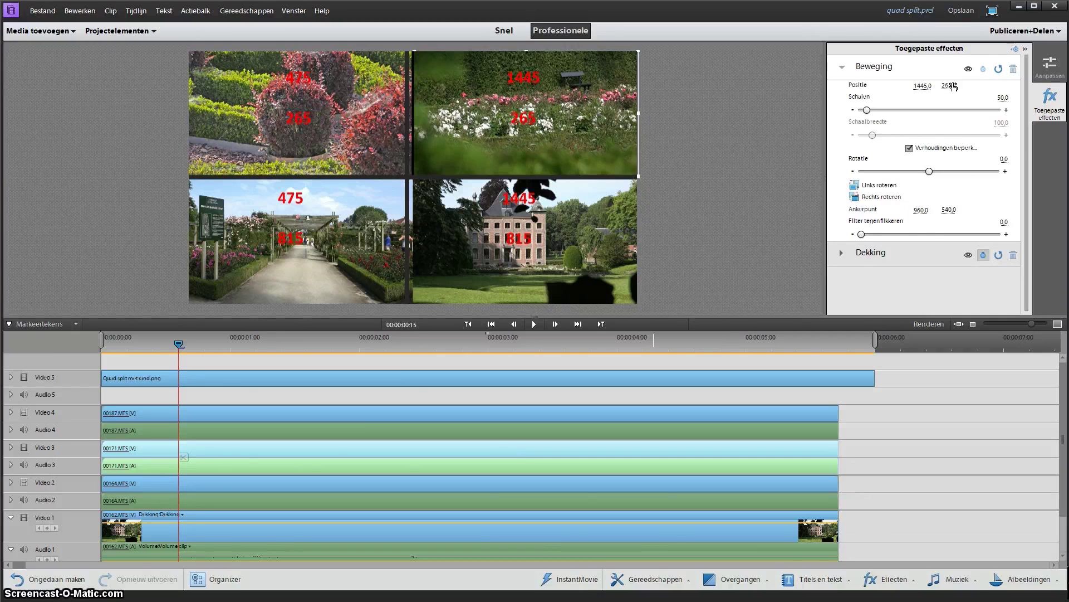
left_click(561, 484)
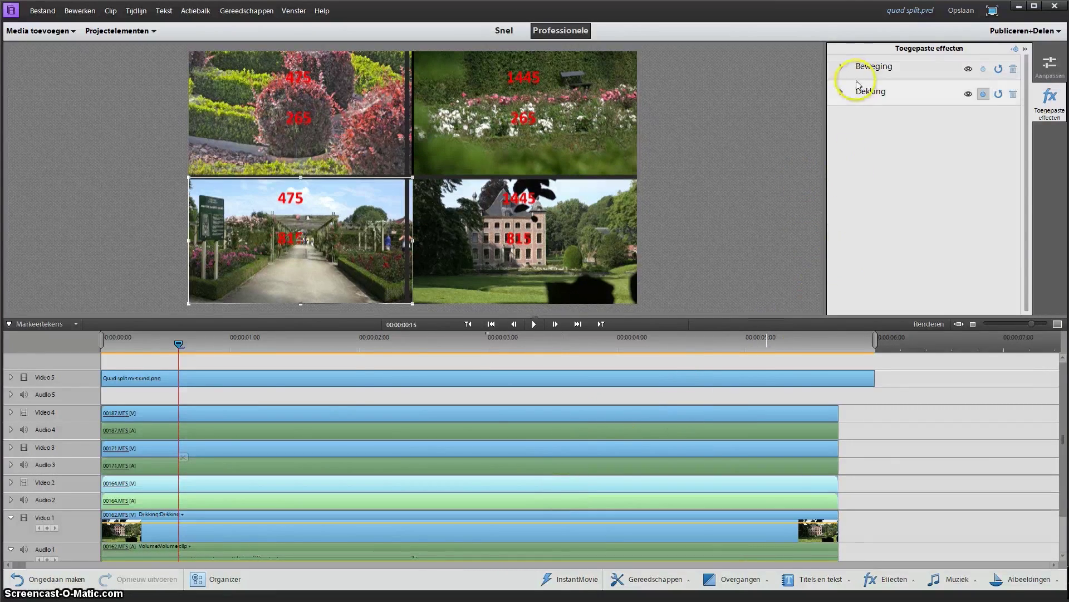
Move the bottom-left 00164 clip to position 475, 815.
left_click(842, 67)
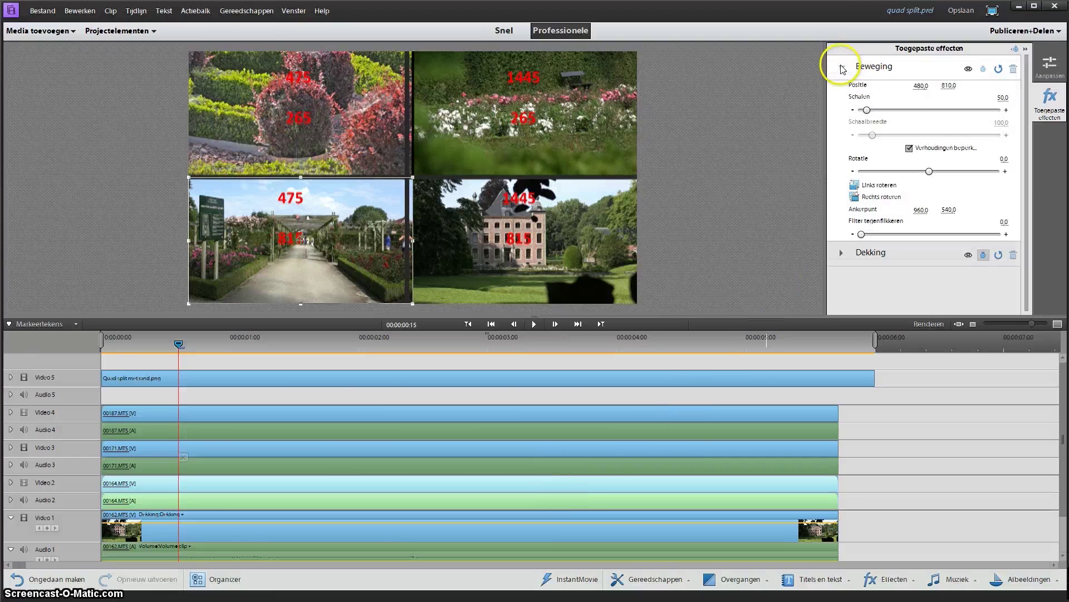
left_click(923, 84)
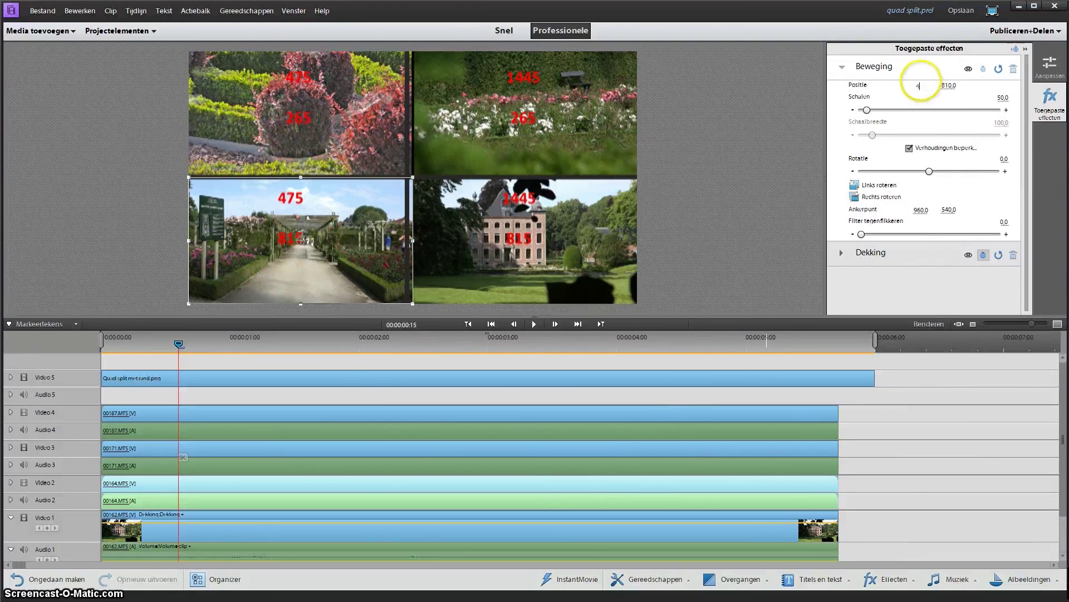
left_click(949, 85)
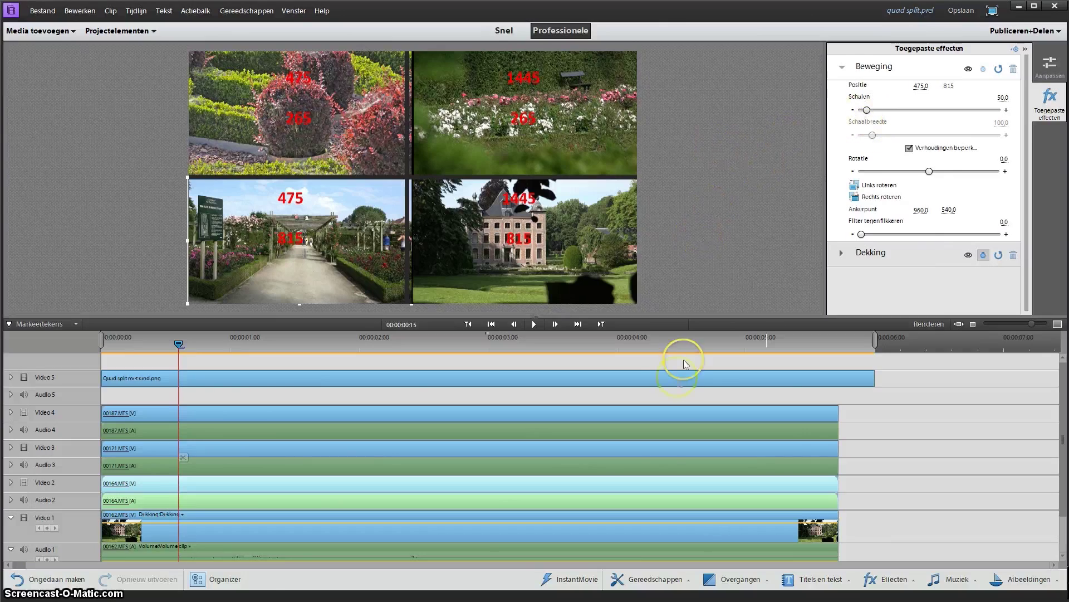
Move the bottom-right 00162 clip to position 1445, 815.
left_click(643, 529)
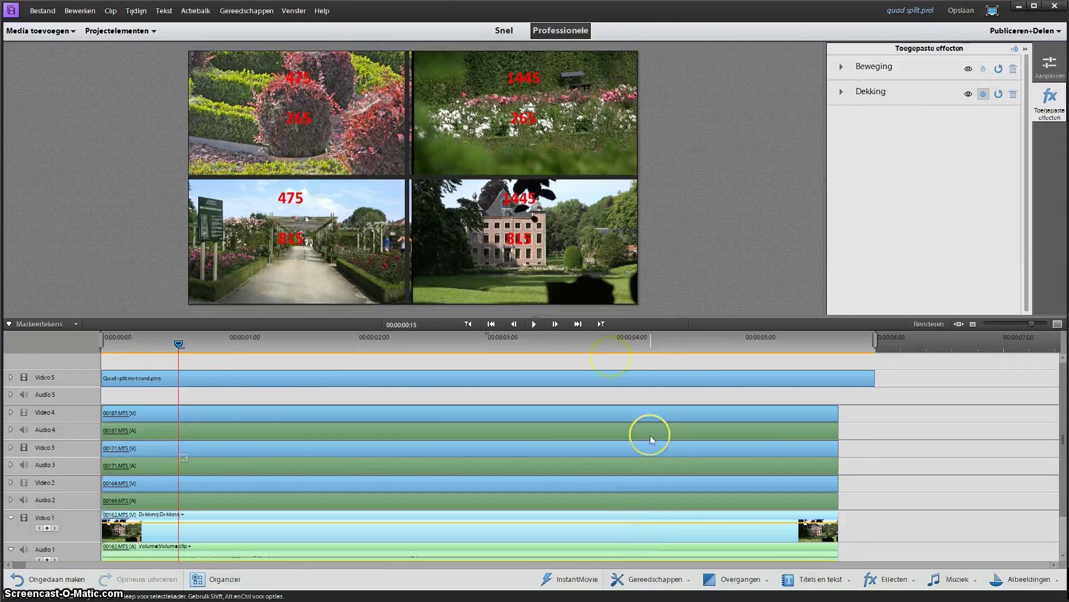
left_click(586, 282)
left_click(561, 530)
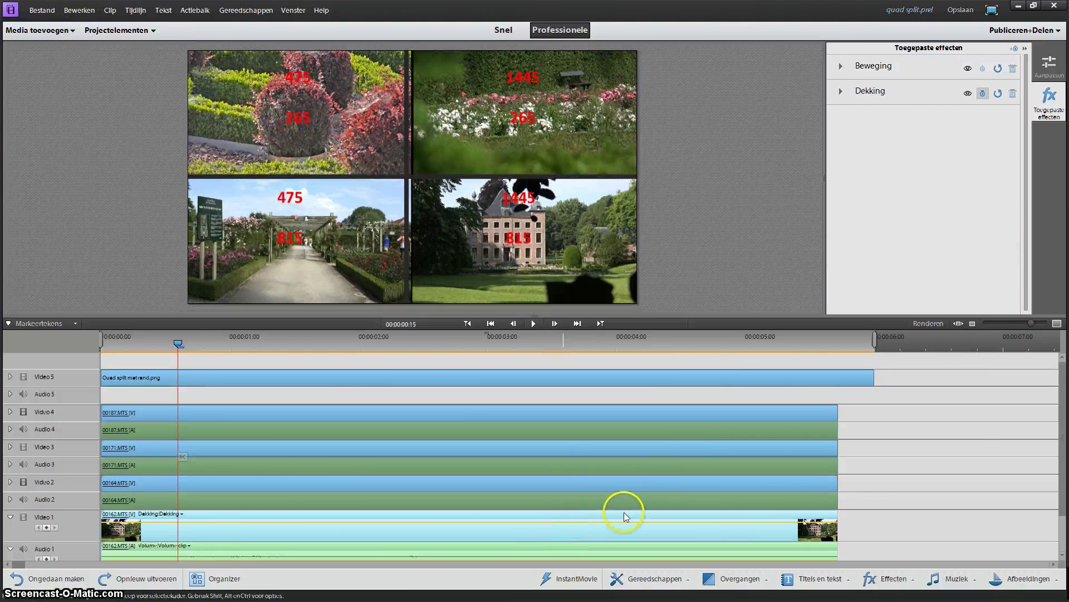
left_click(841, 67)
left_click(920, 86)
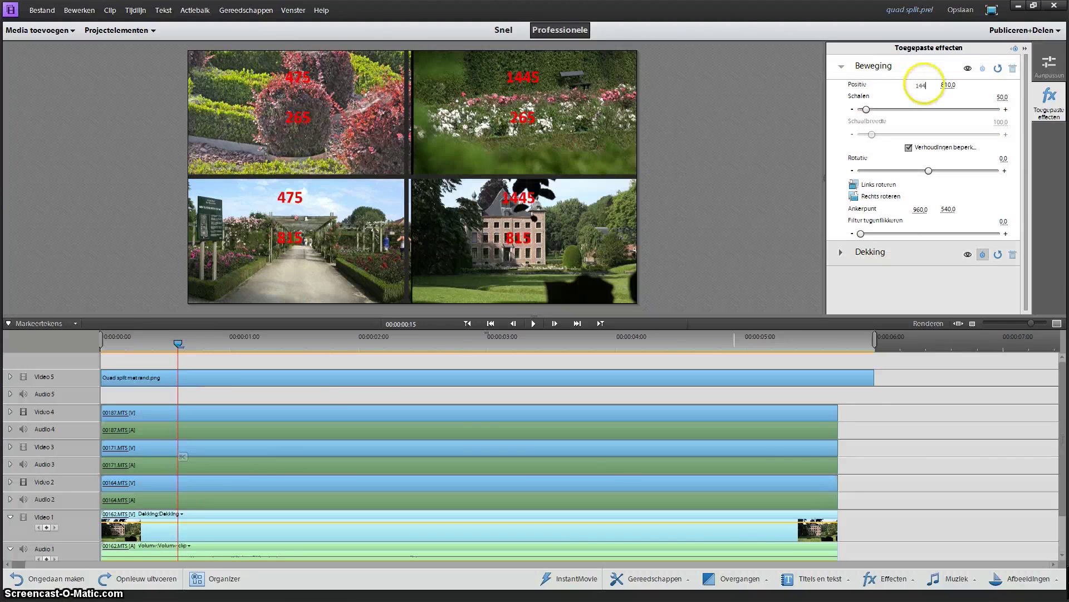
left_click(953, 87)
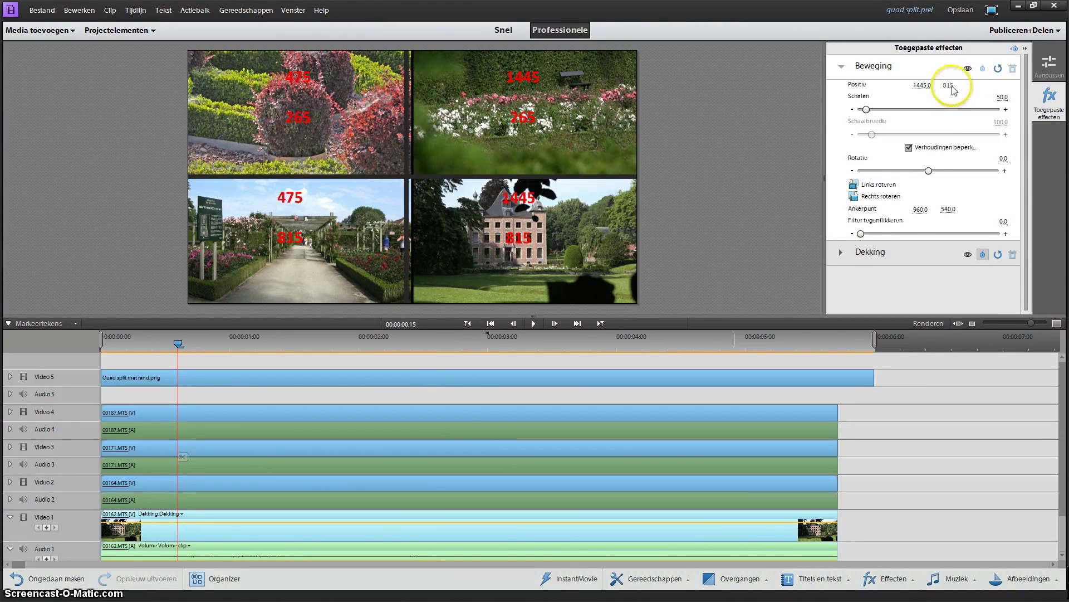
key("Return")
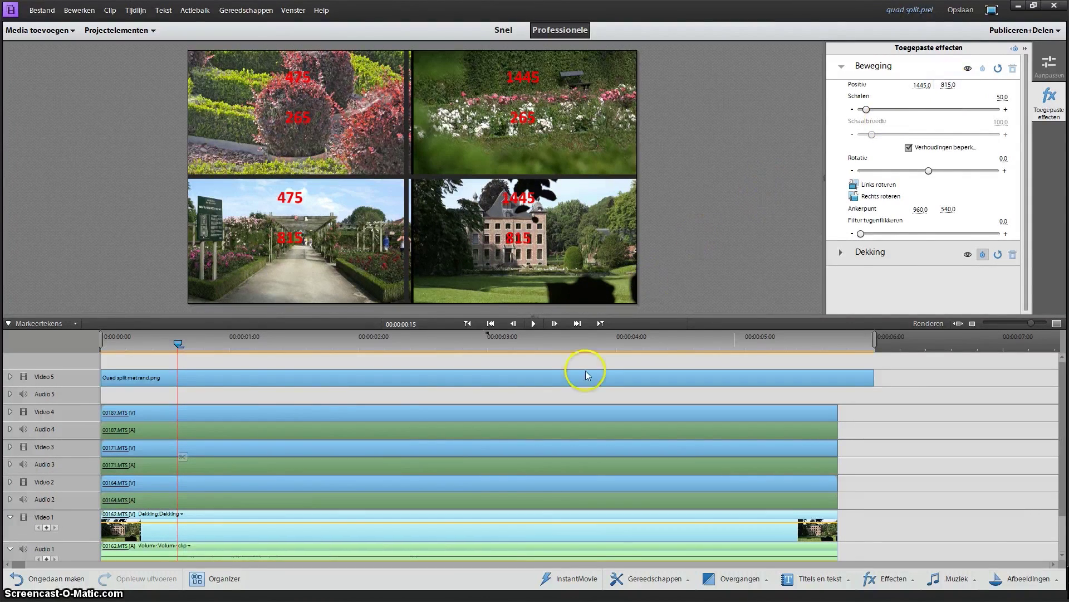
Delete Quad split met rand.png from Video 5 and play the split screen from the start.
left_click(591, 380)
key("Delete")
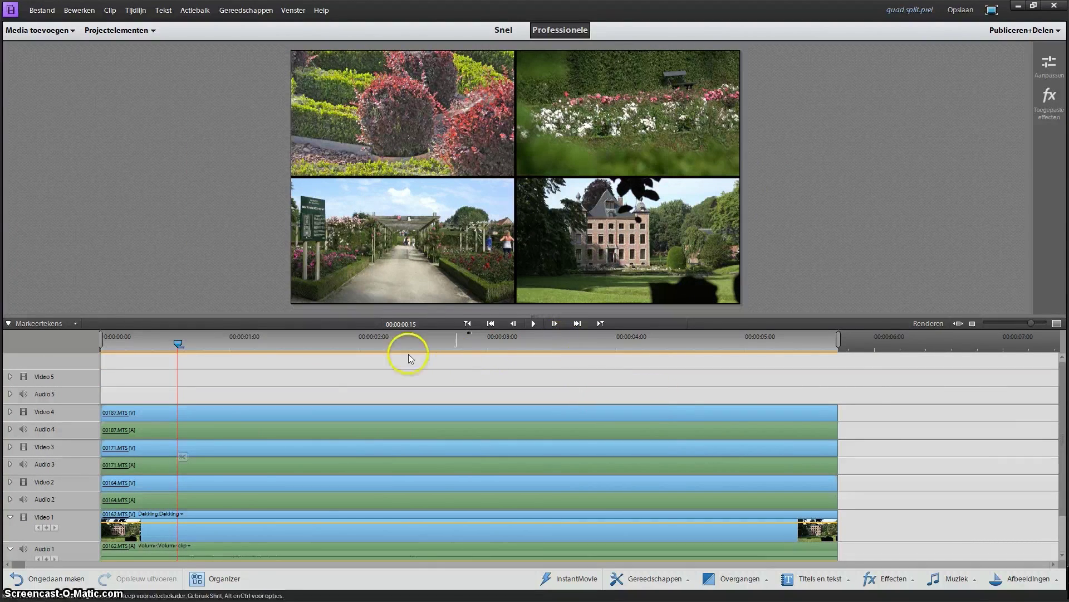
left_click(421, 341)
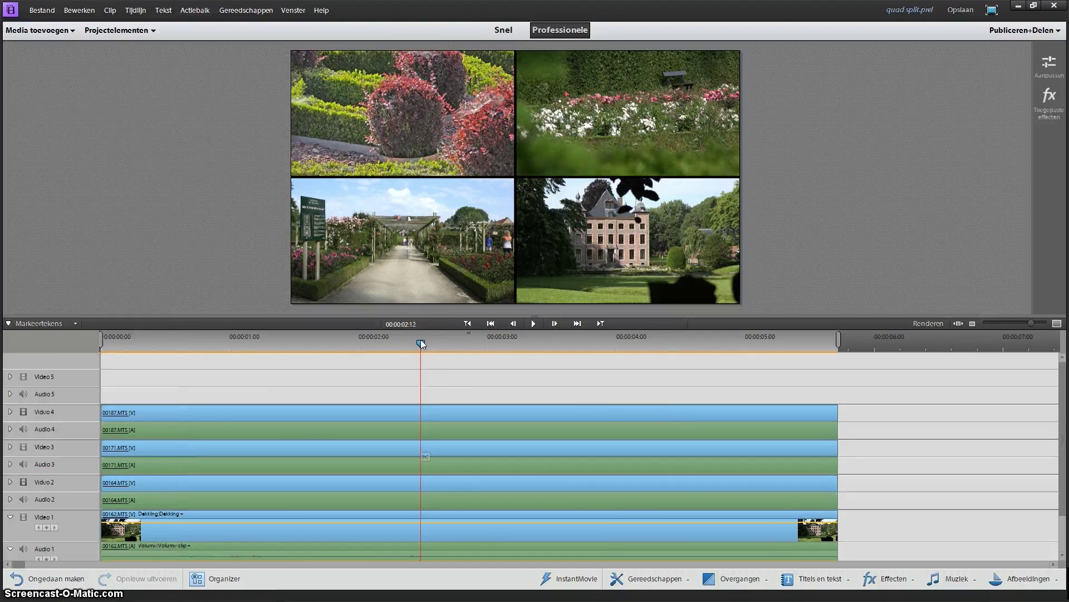
key("Home")
key("space")
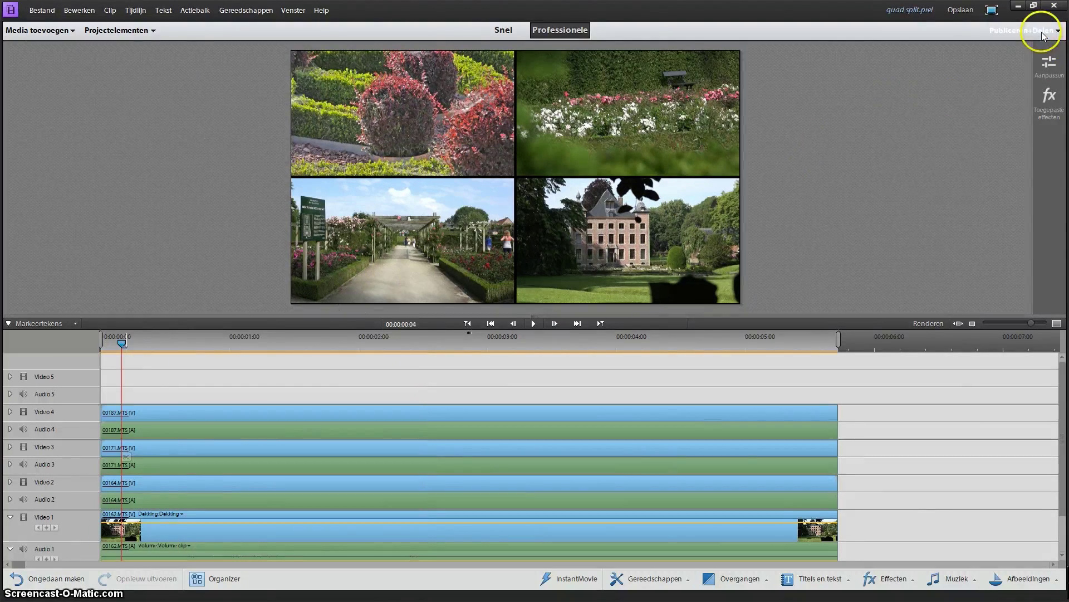
Export to computer as AVCHD with preset M2T - H264 1920x1080i 25, named quadsplit.
left_click(1043, 33)
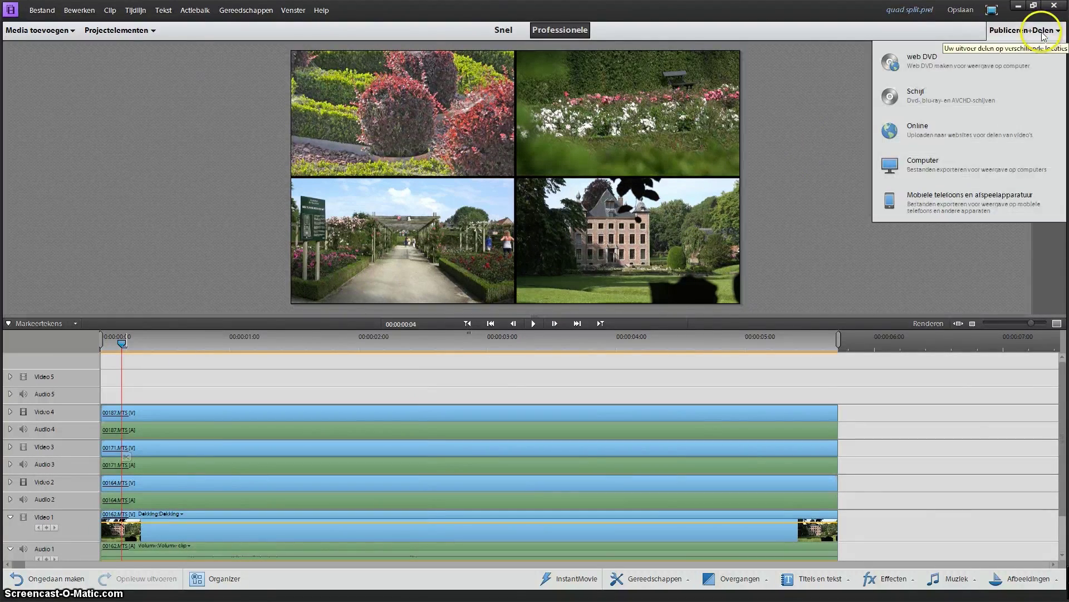
left_click(925, 162)
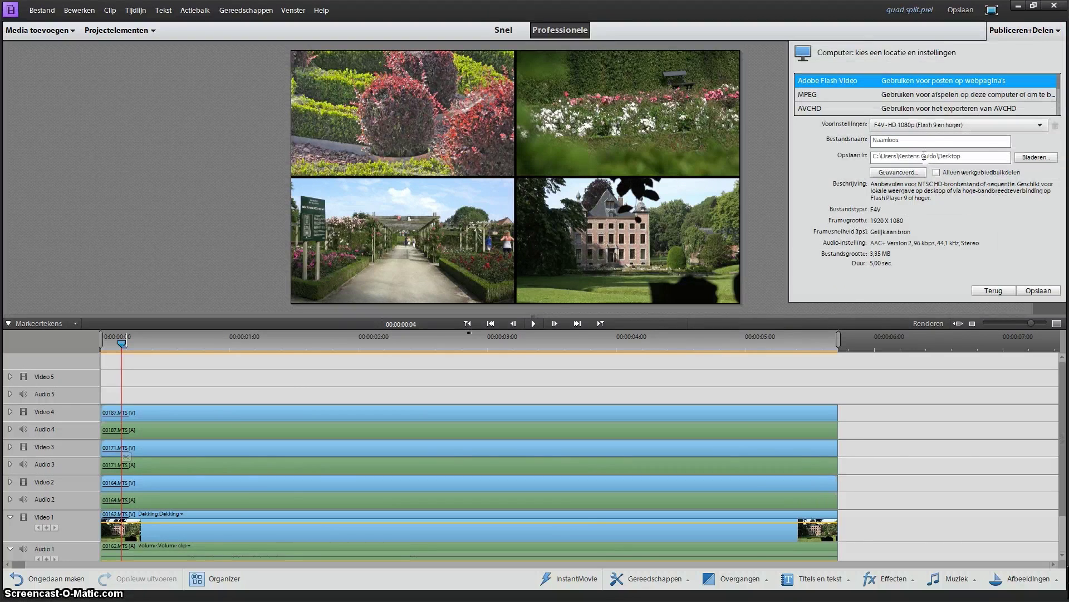
left_click(872, 109)
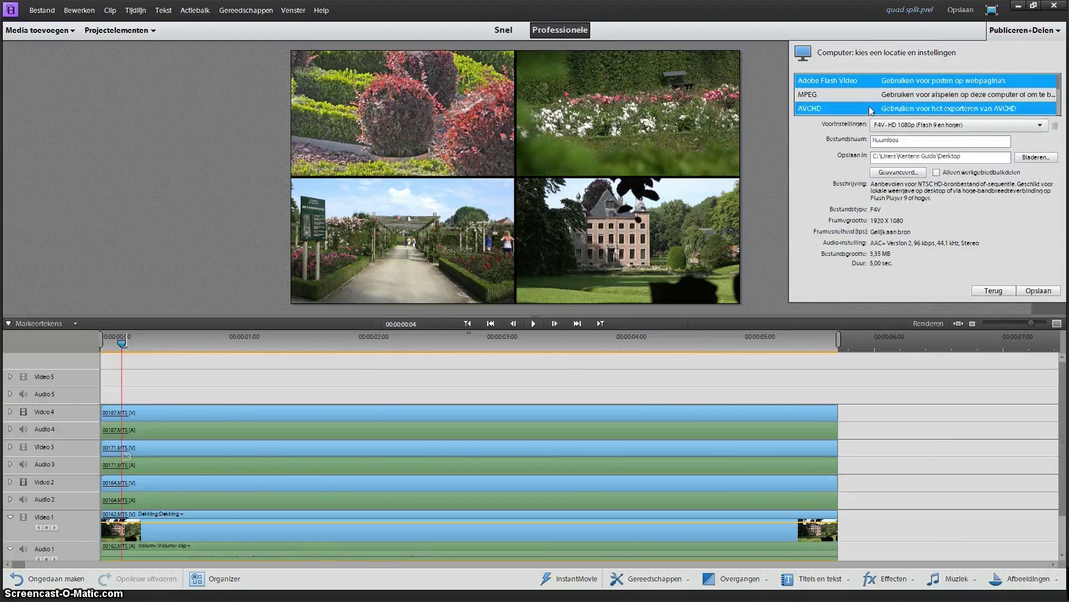
left_click(899, 131)
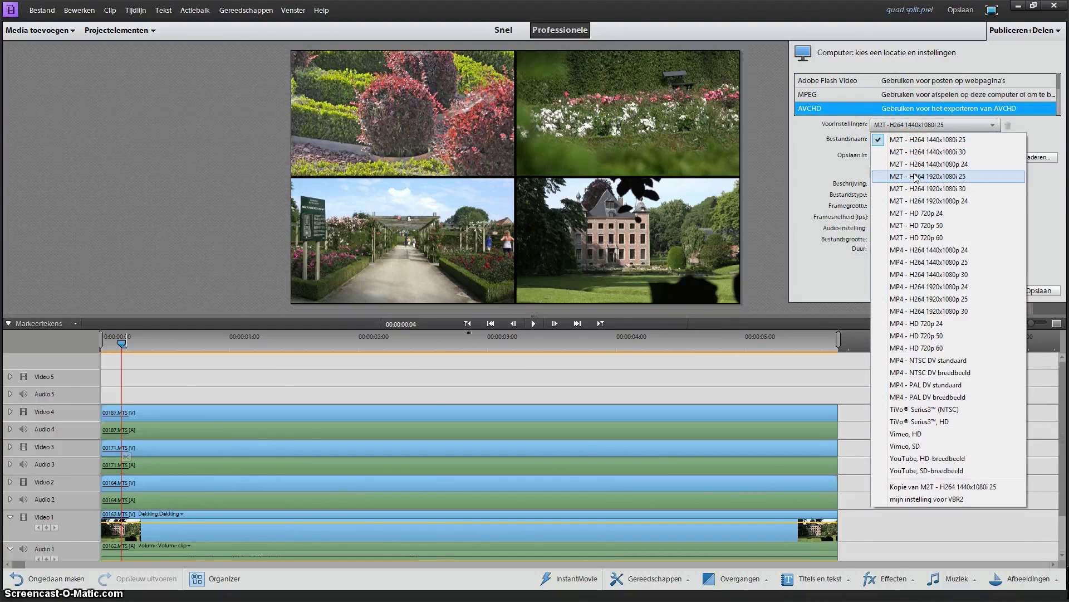
left_click(917, 177)
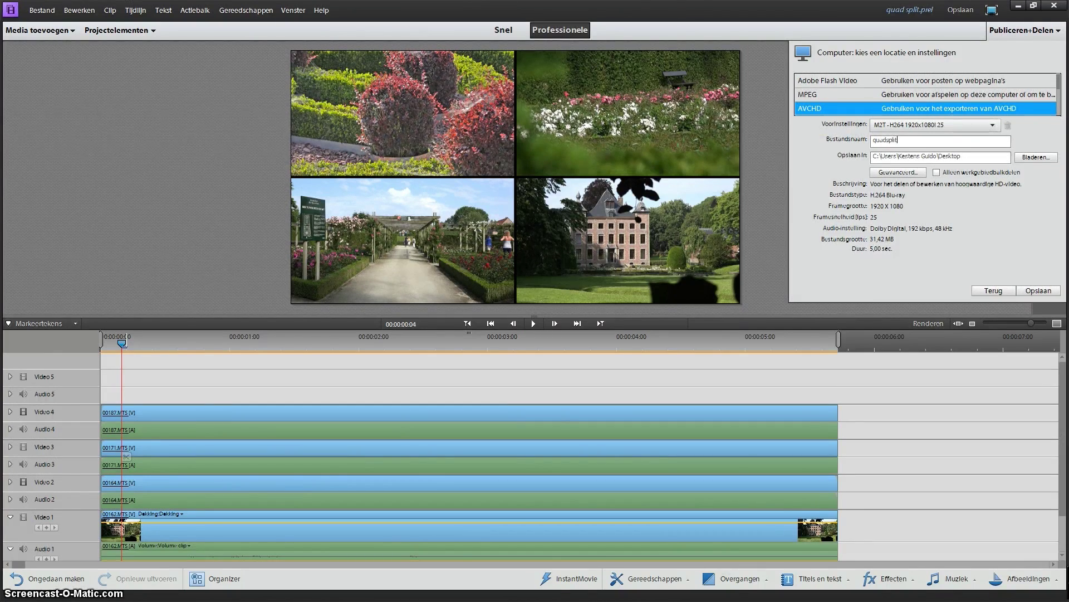
left_click(1033, 291)
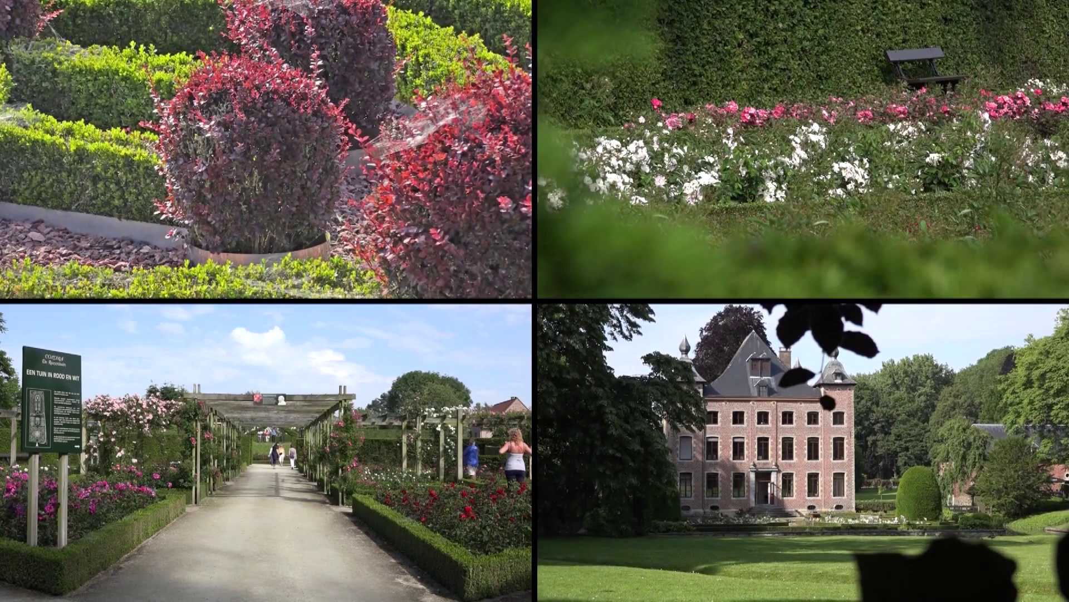